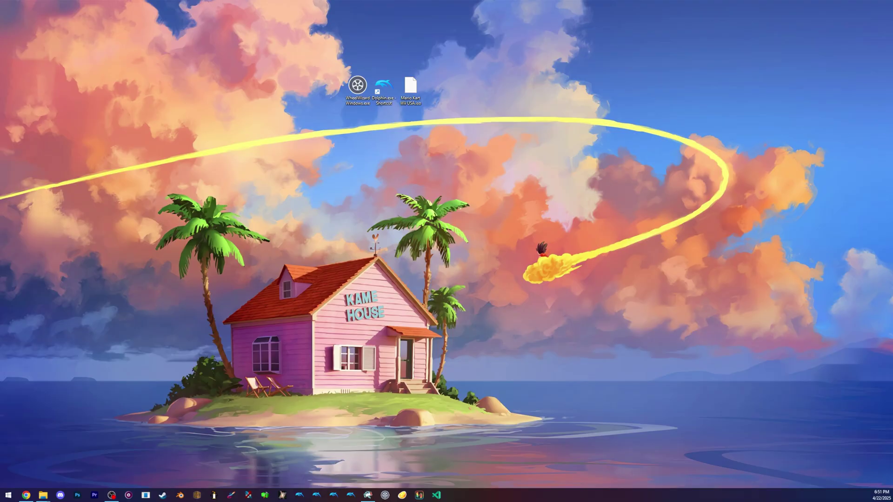
Step: Expand the Assets list of the Wheel Wizard v2.1.2 release on GitHub
key(alt+Tab)
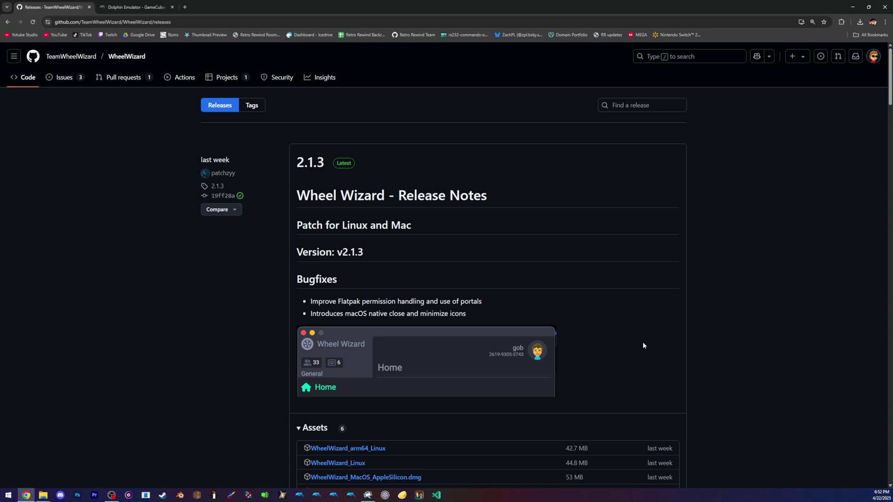
scroll(644, 345, down, 2)
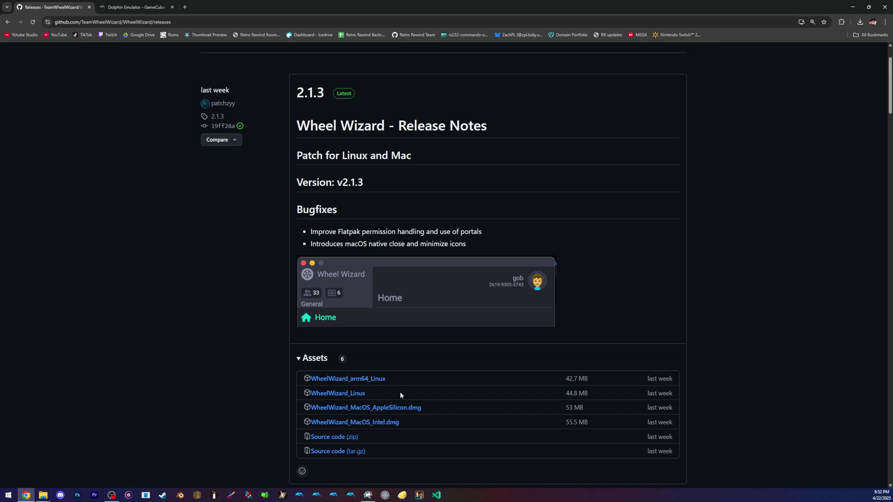
scroll(412, 390, down, 8)
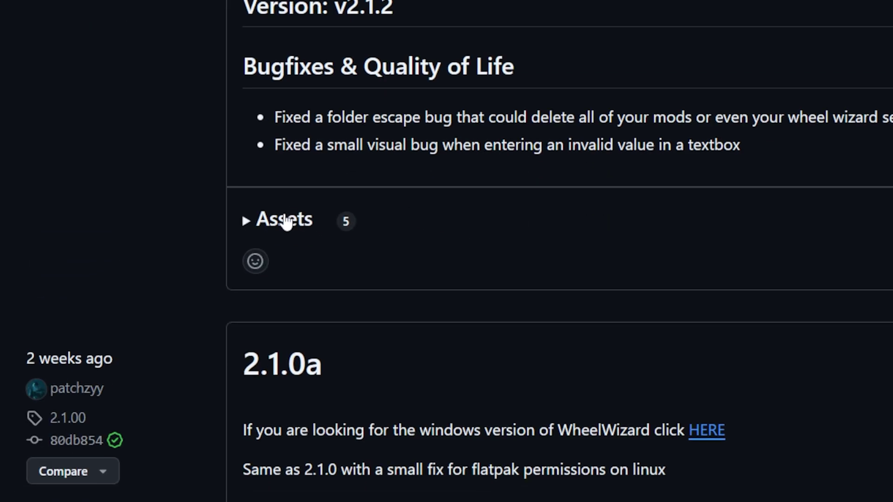
click(287, 221)
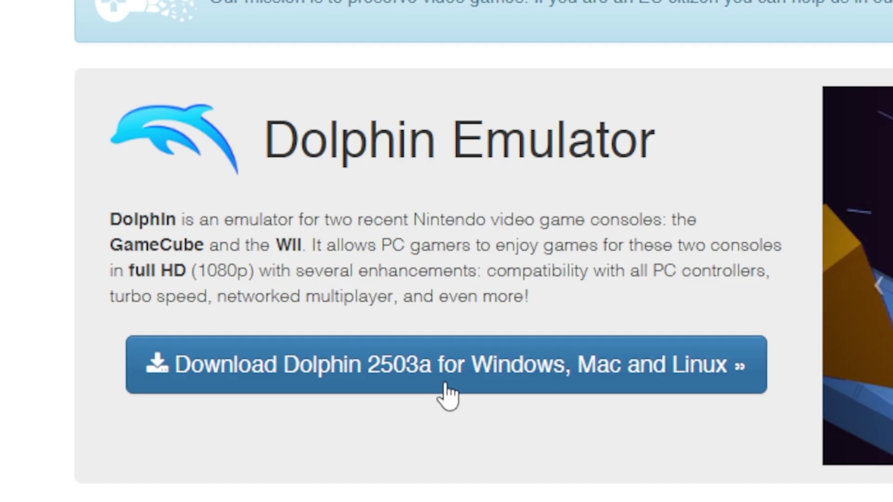
Step: Start downloading Dolphin 2503a for Windows from the Dolphin Emulator site
click(445, 386)
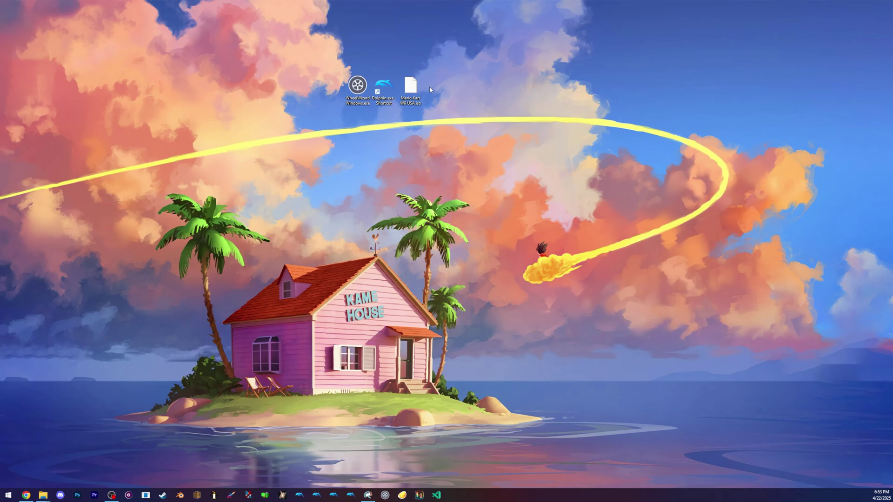
Step: Map Dolphin's Port 1 Standard Controller to the WGInput/0/Xbox 360 Controller for Windows device
double_click(384, 86)
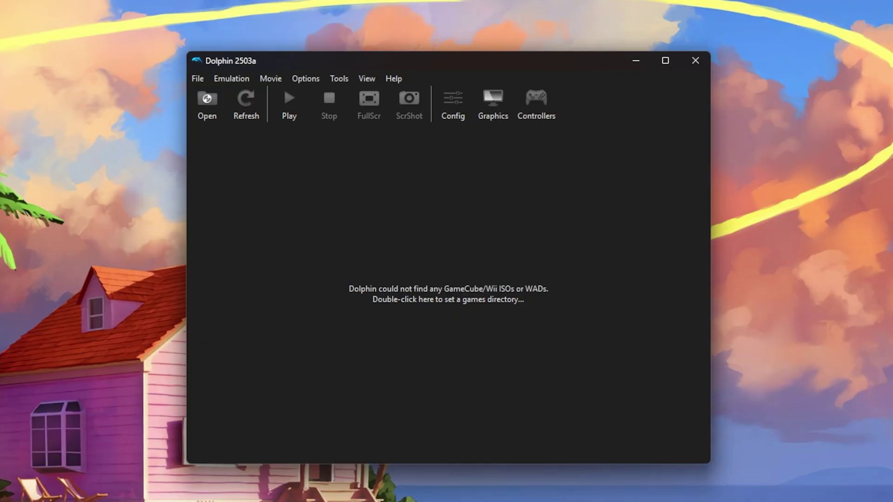
click(532, 95)
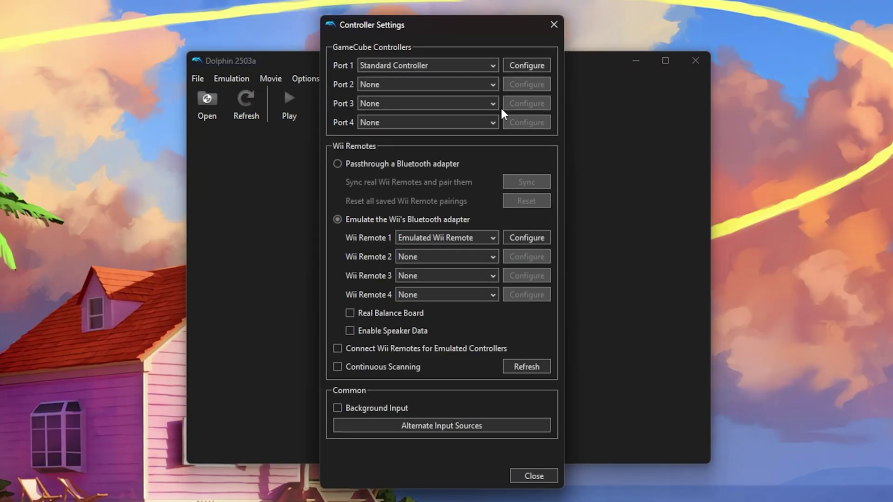
click(491, 65)
click(486, 64)
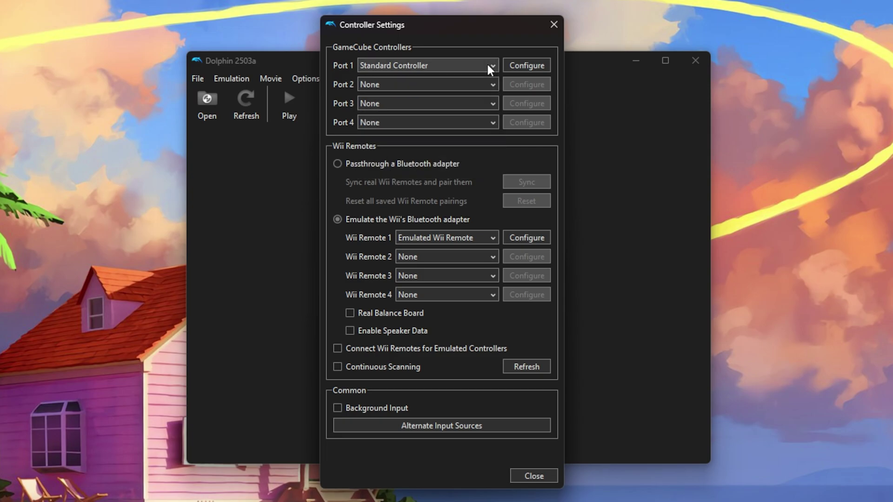
click(526, 65)
click(292, 74)
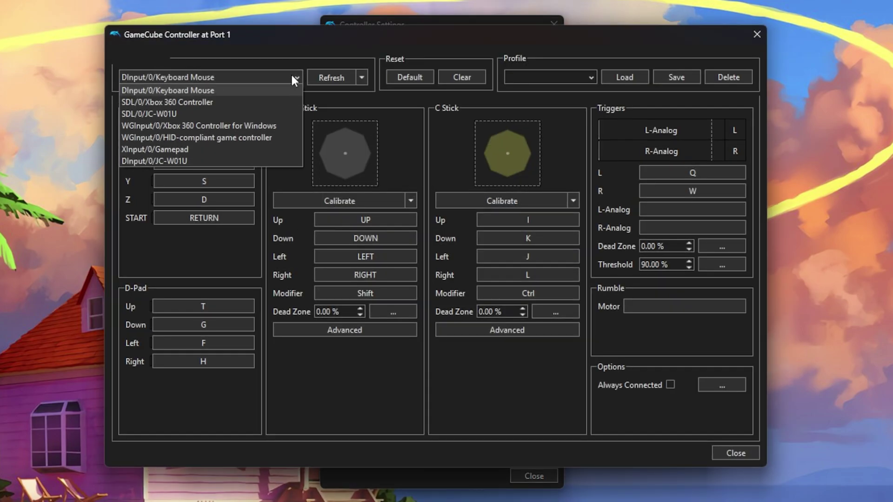
click(241, 128)
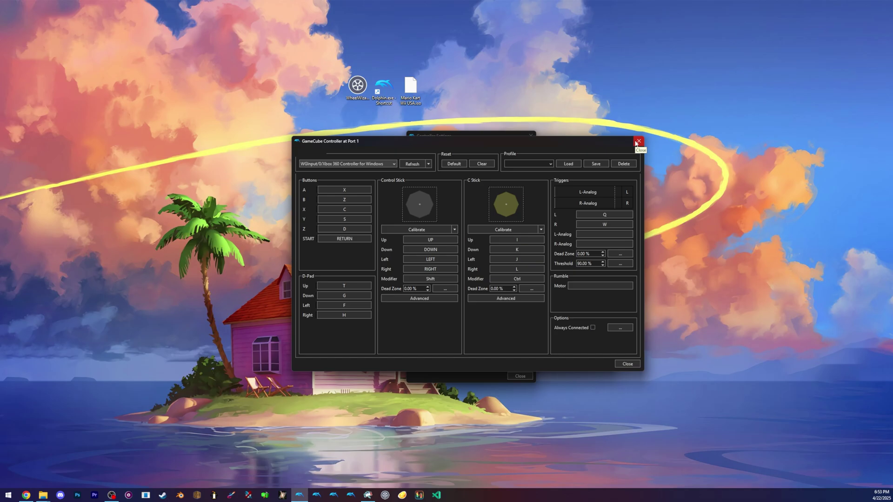
click(757, 34)
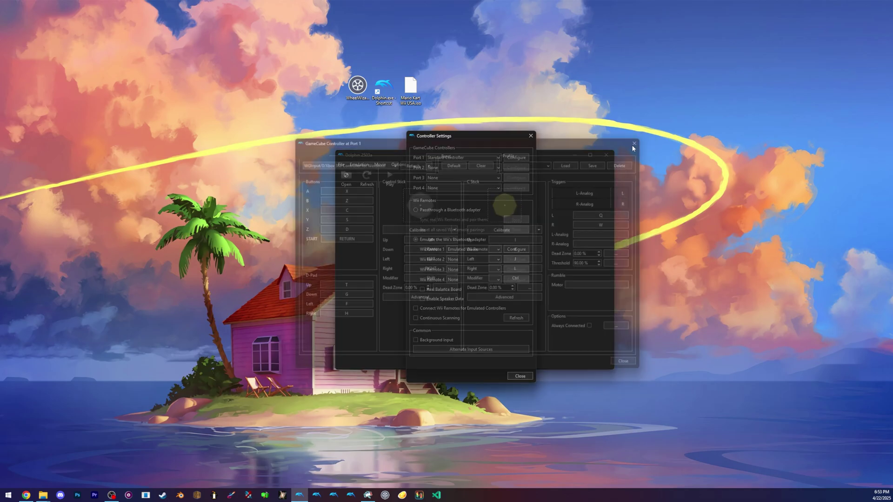
click(553, 23)
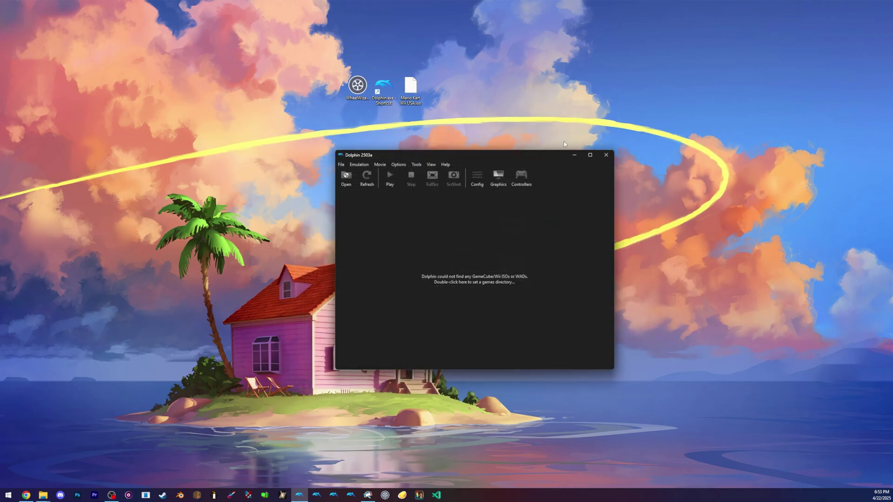
Step: Exit Dolphin and run WheelWizardWindows.exe anyway past the SmartScreen warning
click(607, 156)
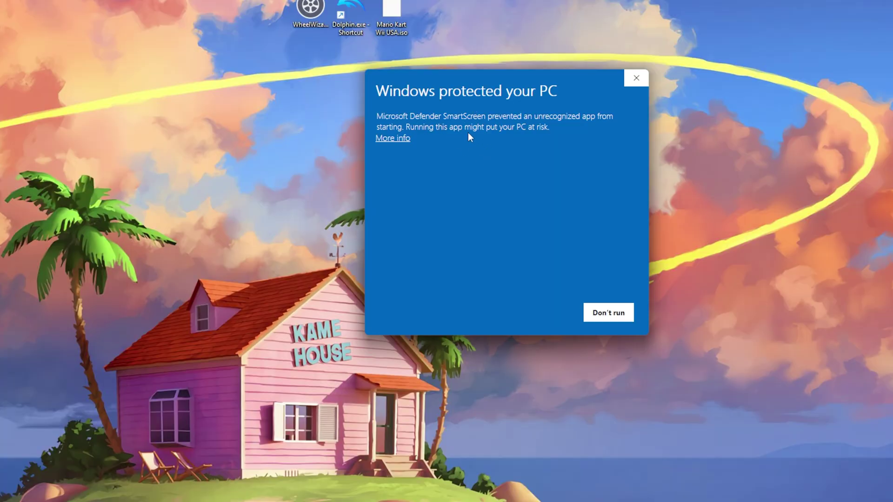
click(403, 138)
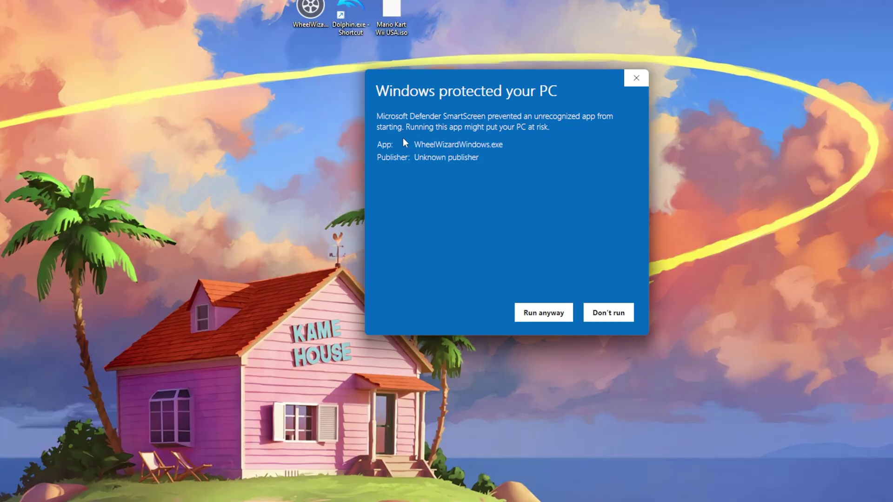
click(545, 314)
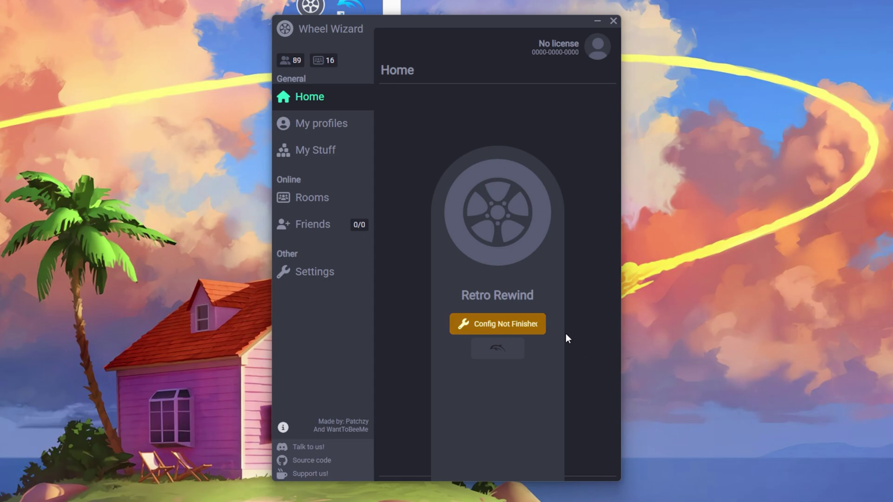
Step: Set Dolphin.exe, Mario Kart Wii USA.iso and the detected Dolphin user folder, then save
click(525, 325)
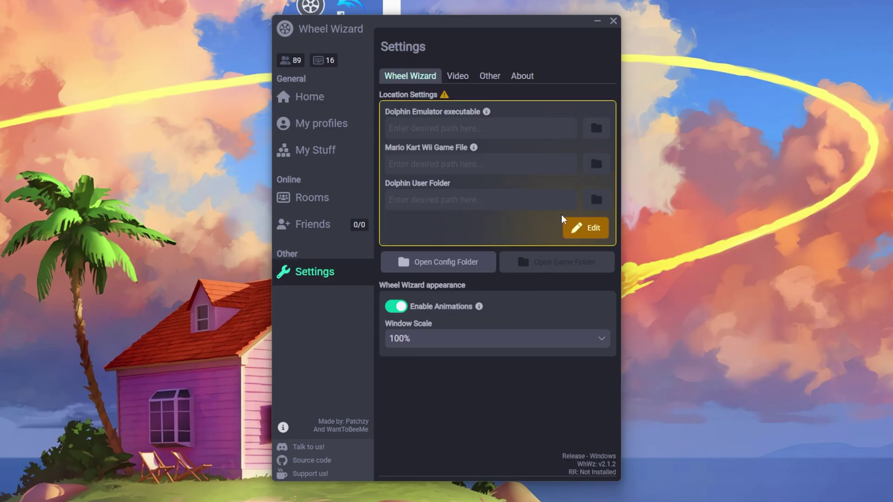
click(580, 232)
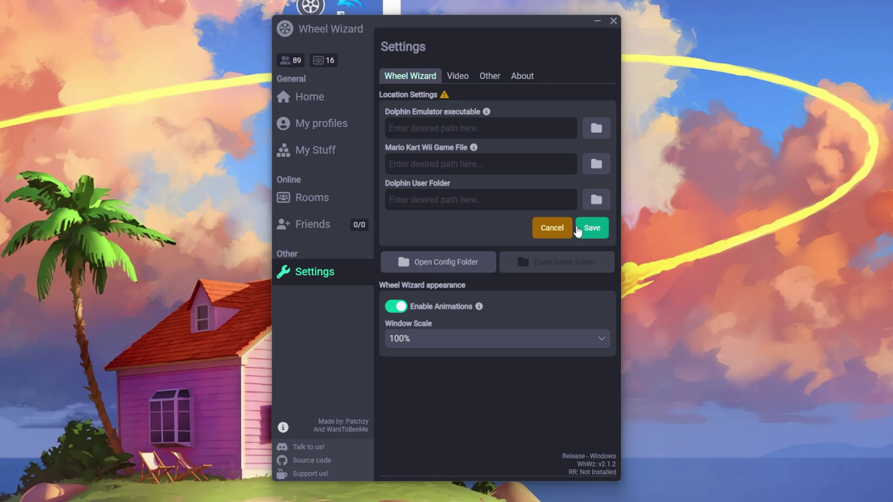
click(599, 128)
double_click(630, 121)
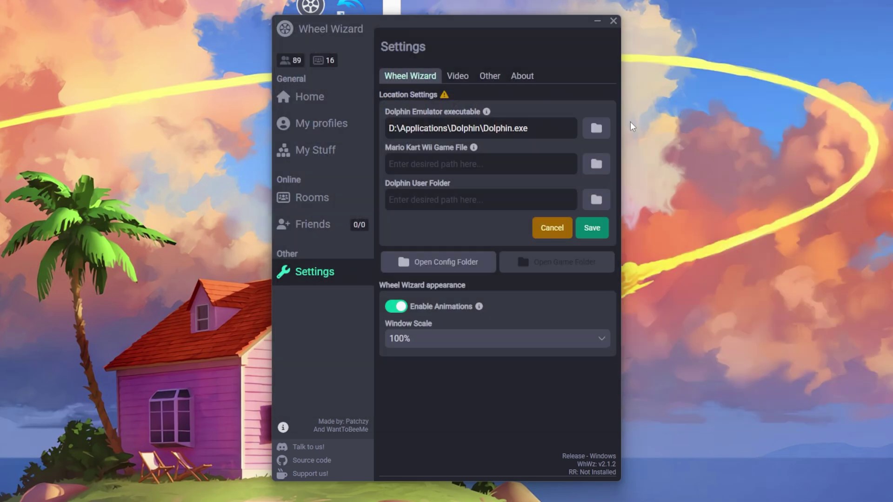
click(590, 165)
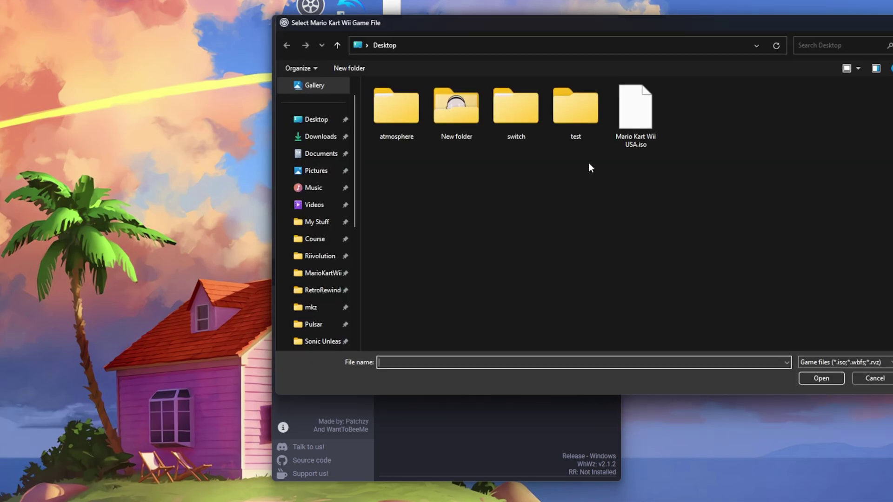
double_click(637, 124)
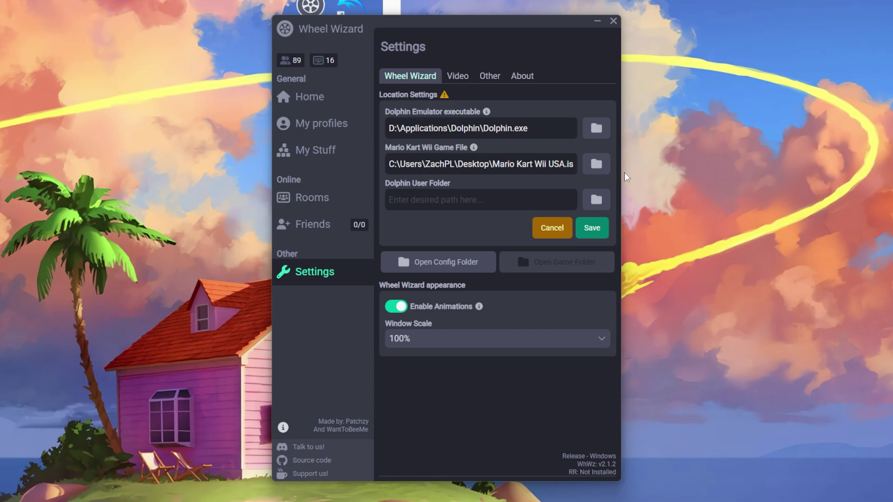
click(597, 198)
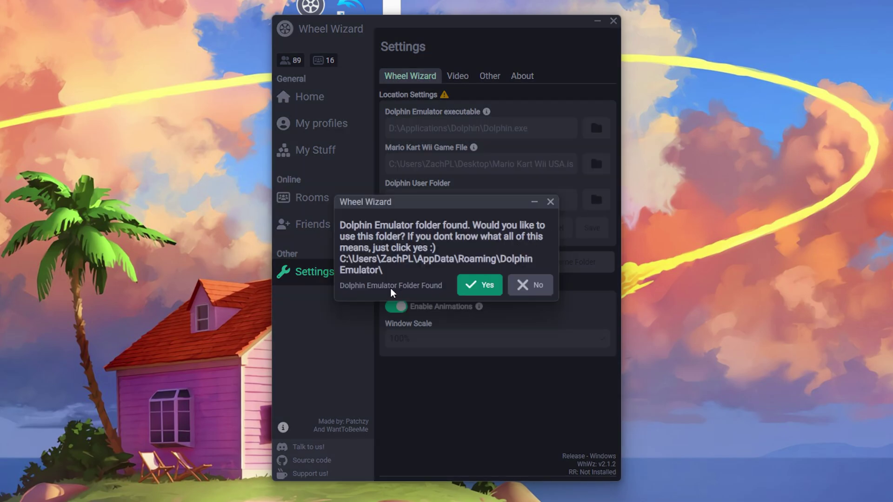
click(472, 293)
click(592, 228)
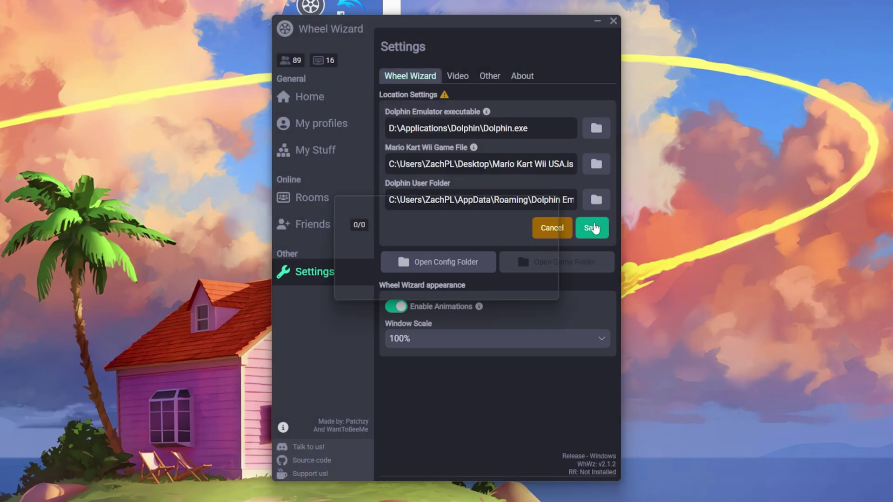
click(452, 281)
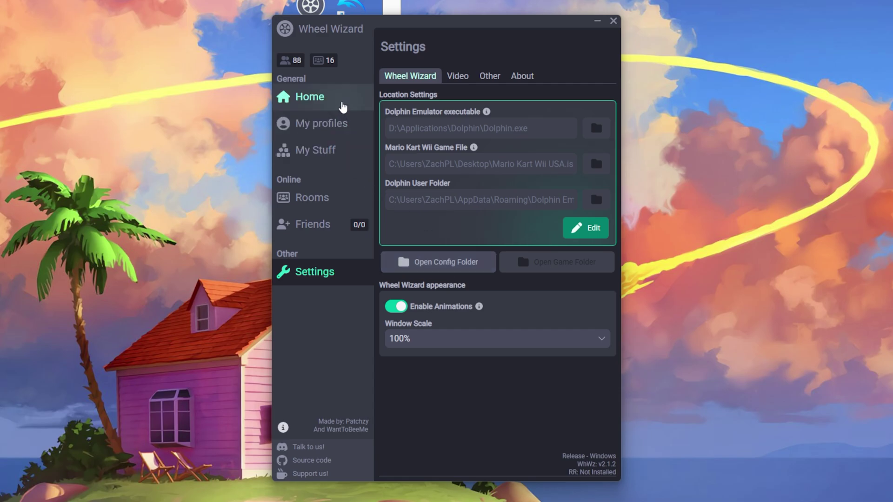
Step: Install Retro Rewind from the Home page and acknowledge the 'up to date' message
click(342, 101)
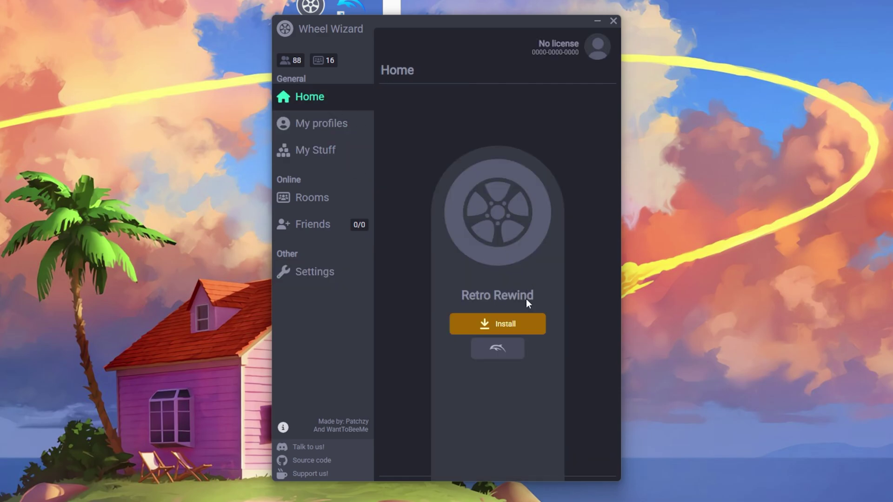
click(519, 328)
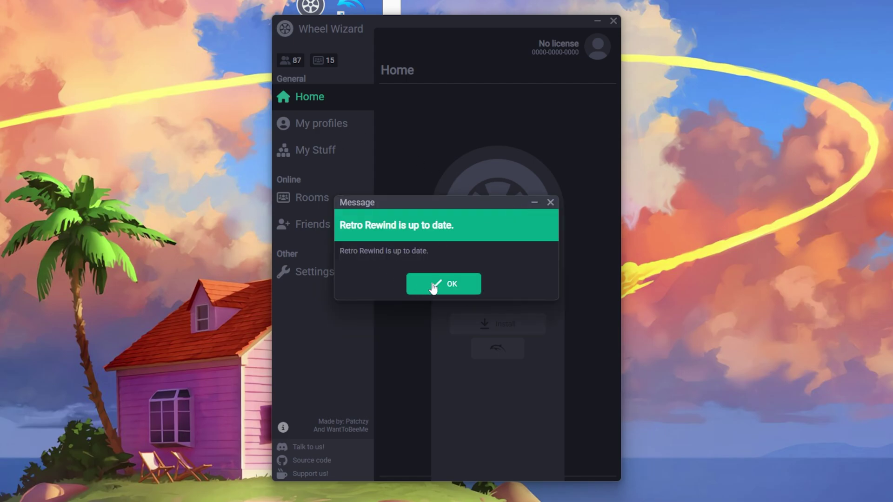
click(433, 286)
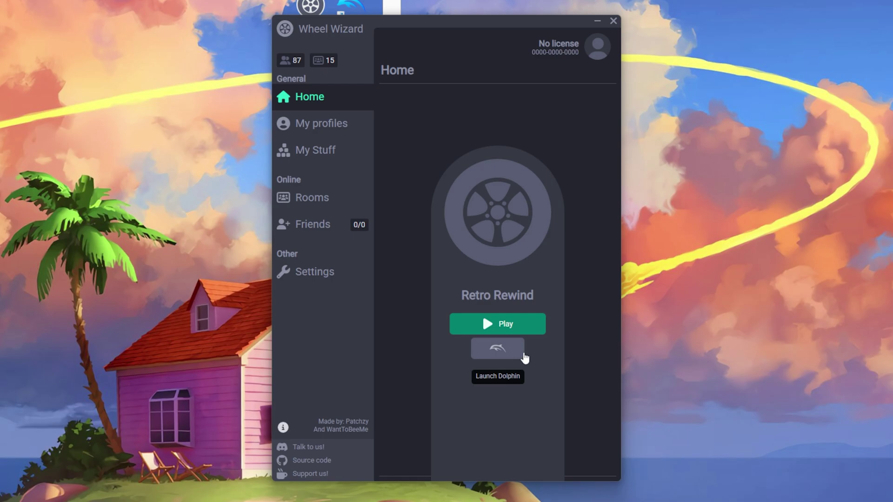
Step: Open My profiles and view the America/Europe/Japan/Korea region list without changing it
click(349, 138)
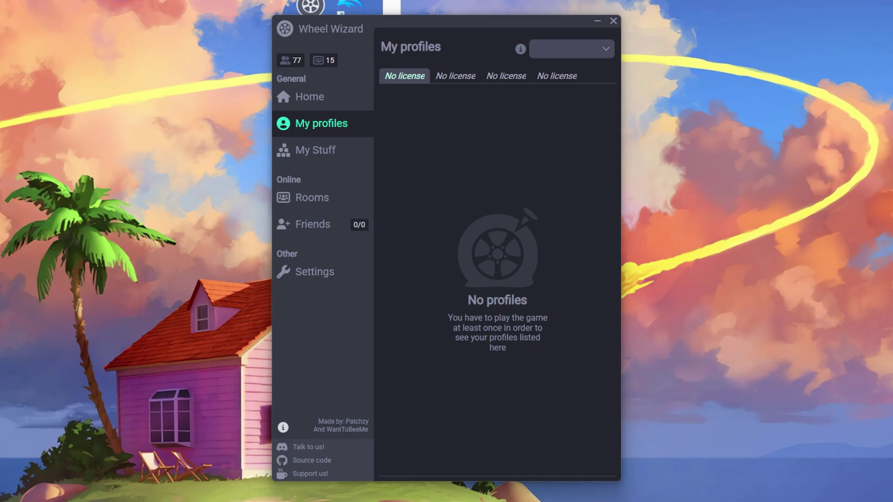
click(604, 46)
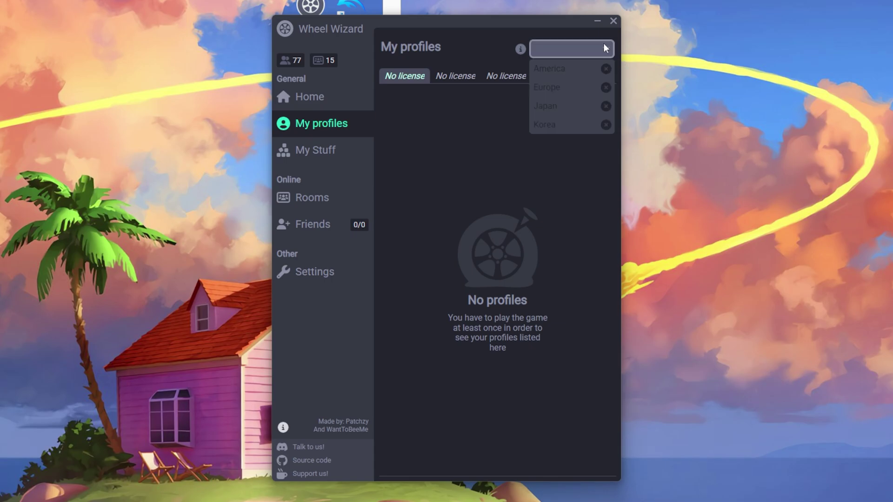
click(588, 52)
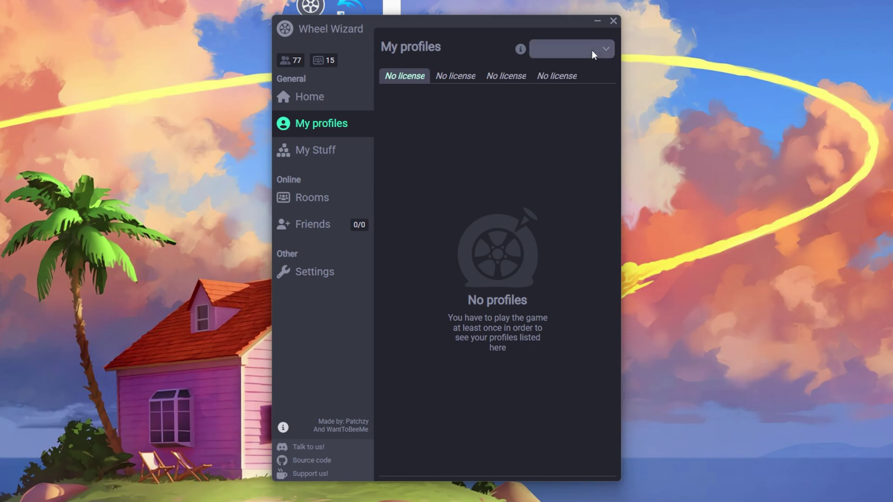
Step: Install the Sushi8756! (Me!) mod from the Mod Browser under its suggested name
click(347, 155)
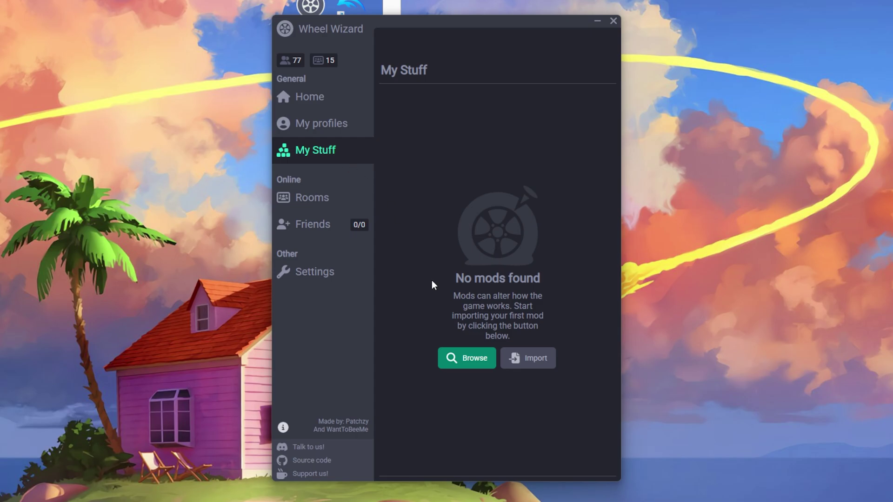
click(466, 357)
drag(379, 43, 567, 48)
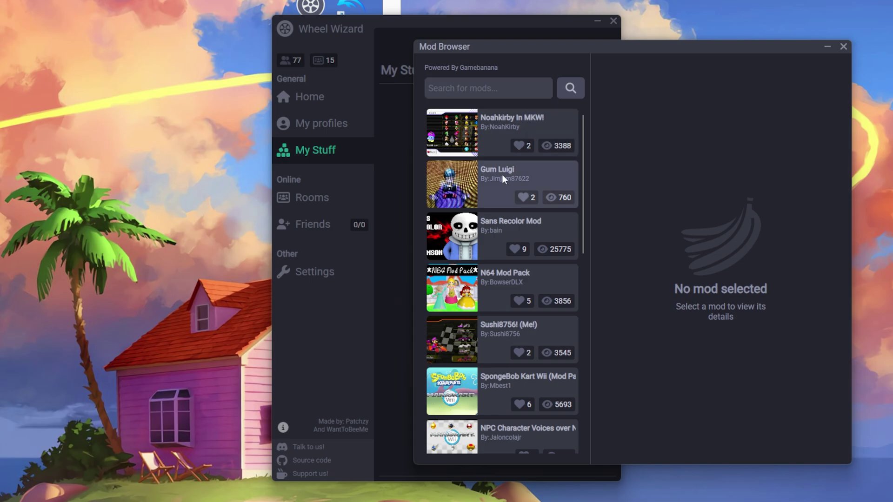
click(498, 334)
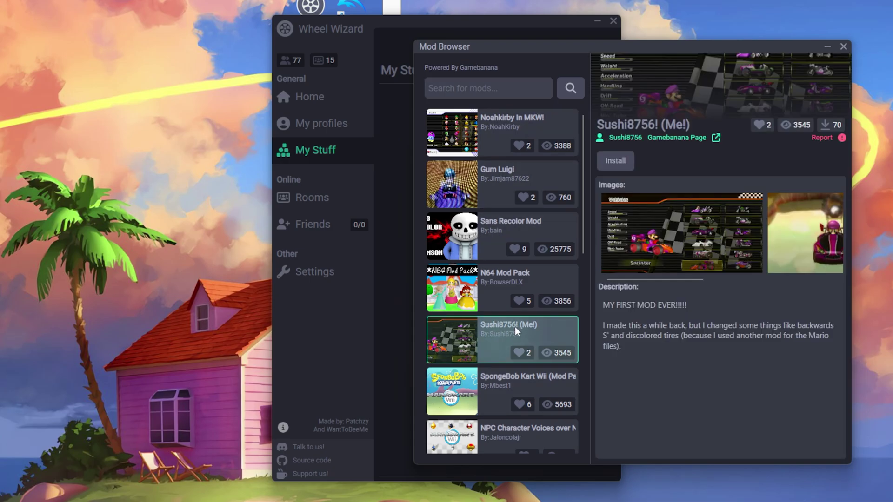
click(601, 163)
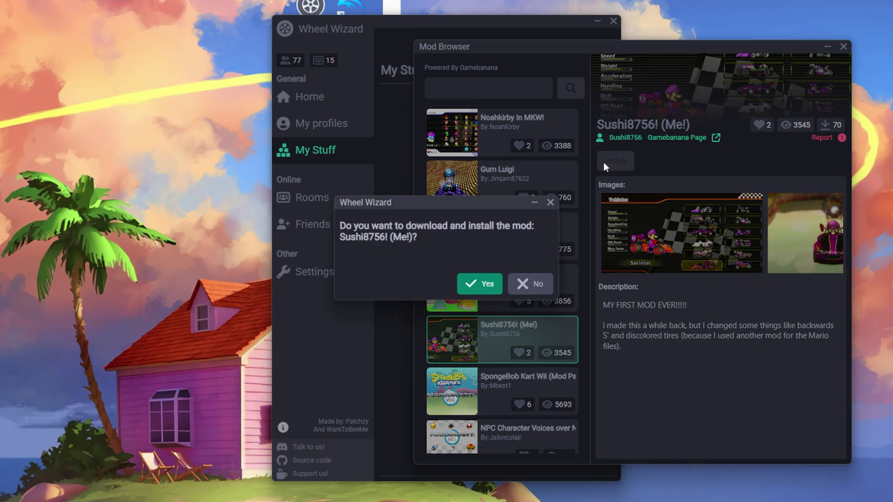
click(481, 285)
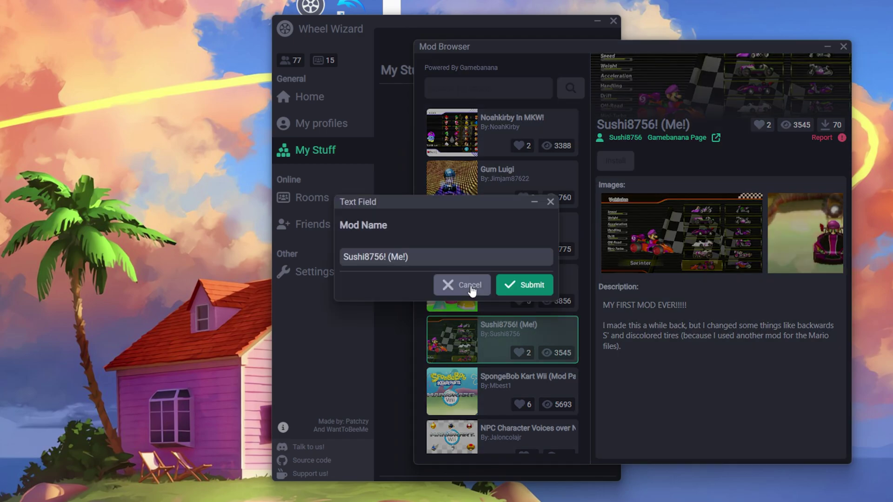
click(526, 293)
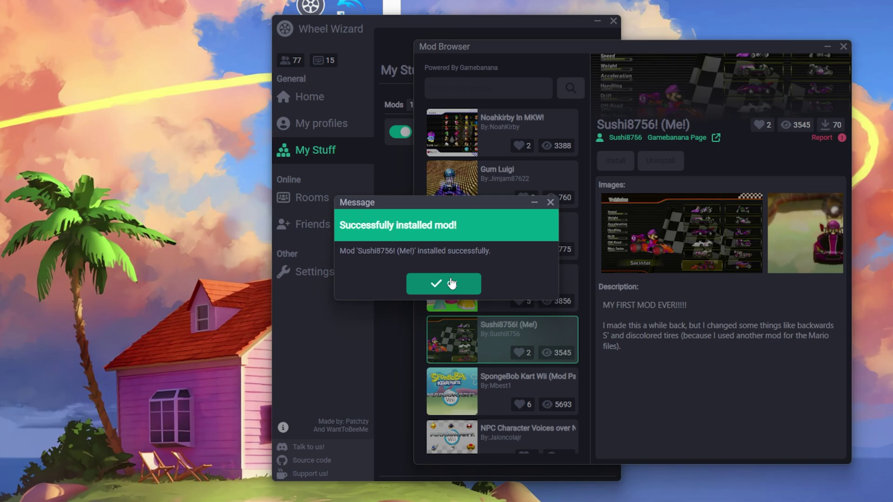
click(451, 296)
Step: Close the Mod Browser and toggle the installed mod off and on, leaving it enabled
click(843, 47)
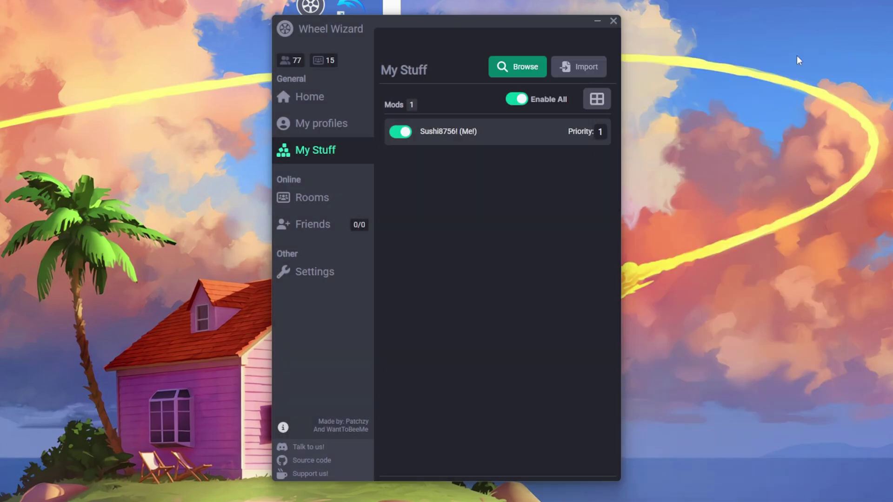
click(407, 133)
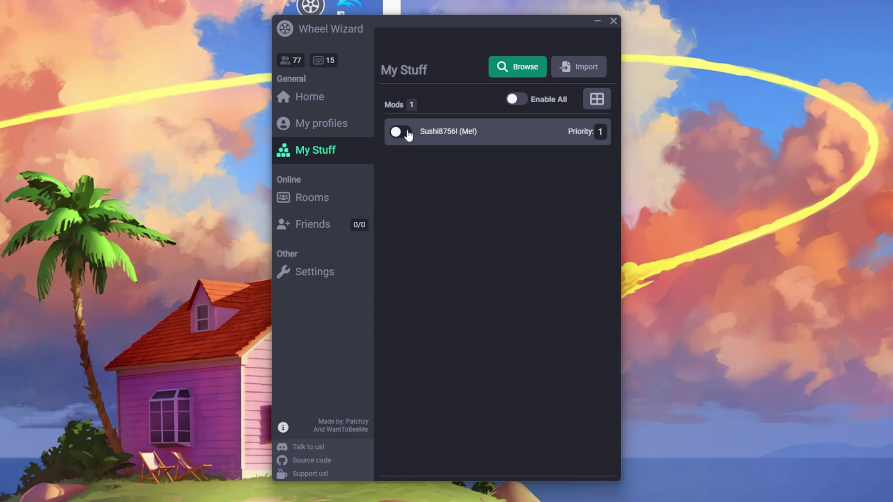
click(407, 134)
click(407, 134)
click(407, 134)
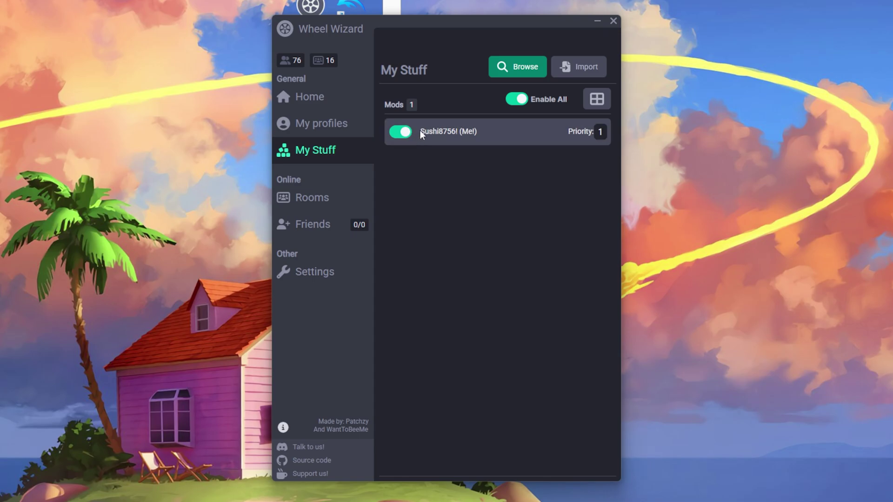
Step: Browse the online rooms and open the player list of room FHKEKX
click(356, 208)
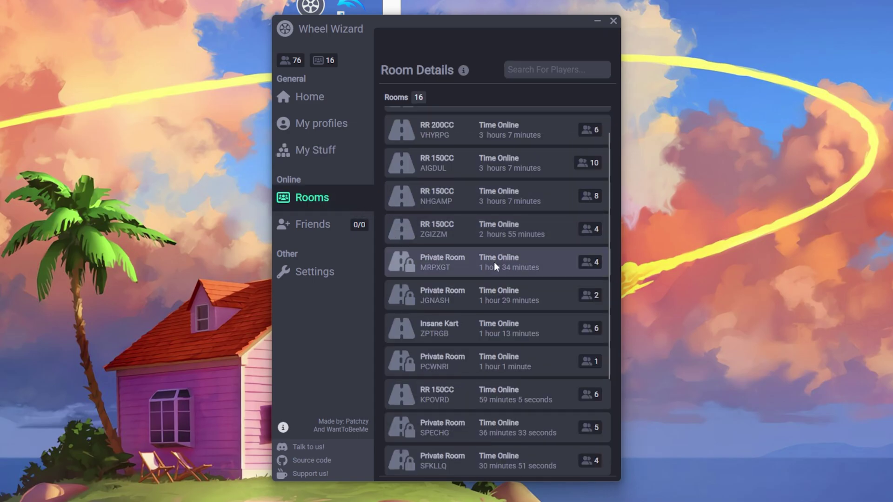
scroll(493, 279, down, 4)
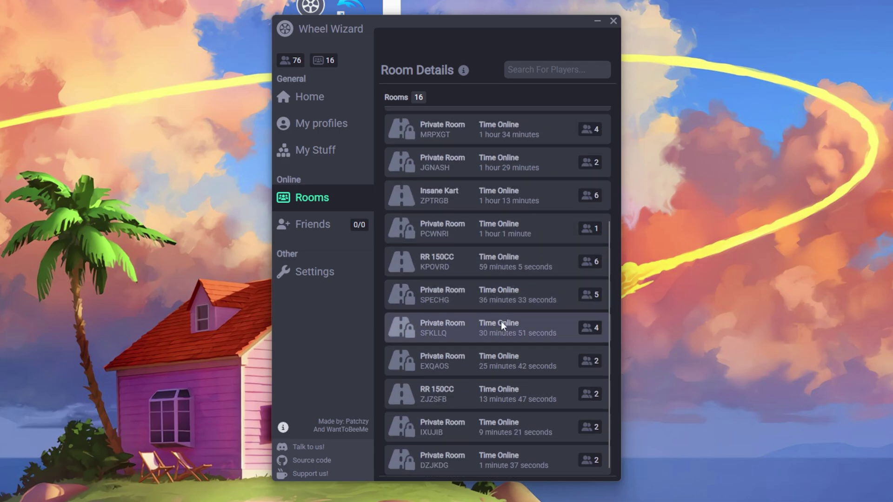
scroll(484, 298, up, 3)
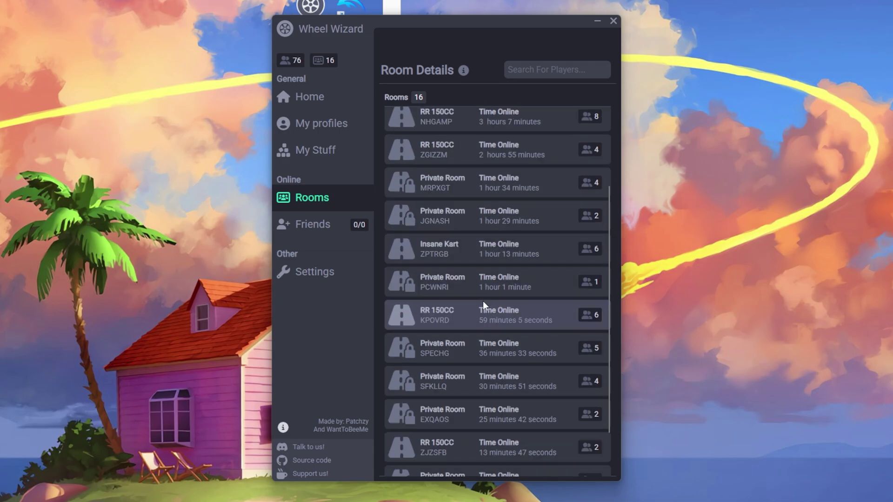
scroll(486, 293, up, 3)
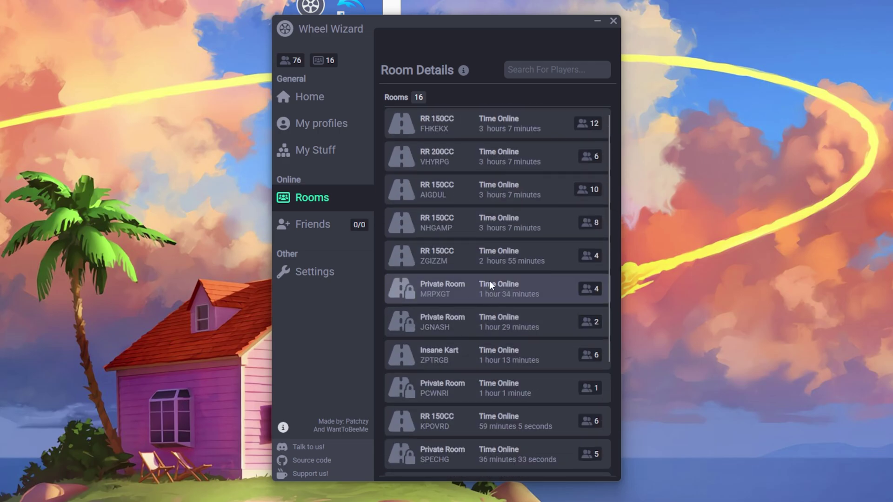
click(520, 130)
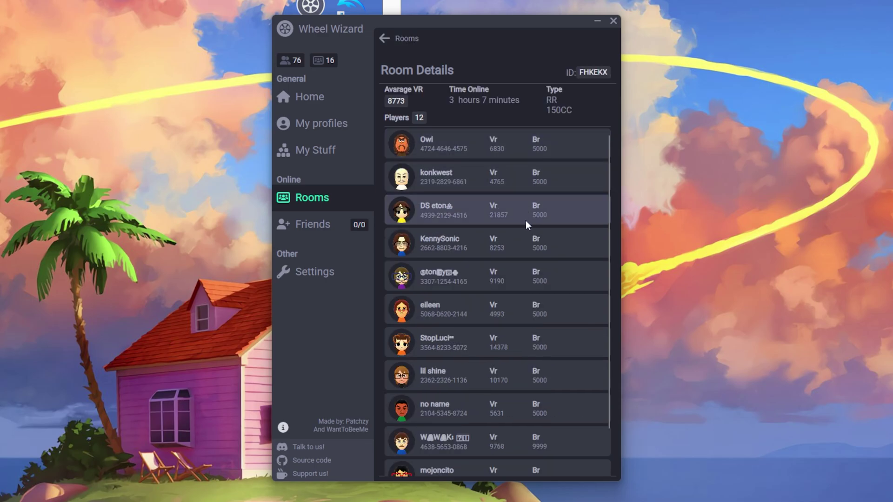
scroll(525, 232, down, 1)
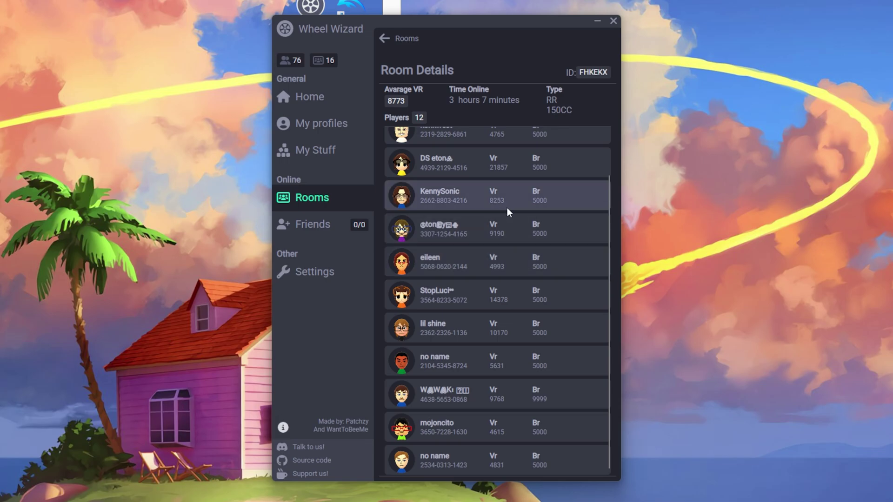
scroll(502, 188, up, 1)
scroll(504, 198, down, 1)
Step: Copy a player's friend code, view and spin their Mii, then open the Friends page
right_click(461, 167)
click(472, 175)
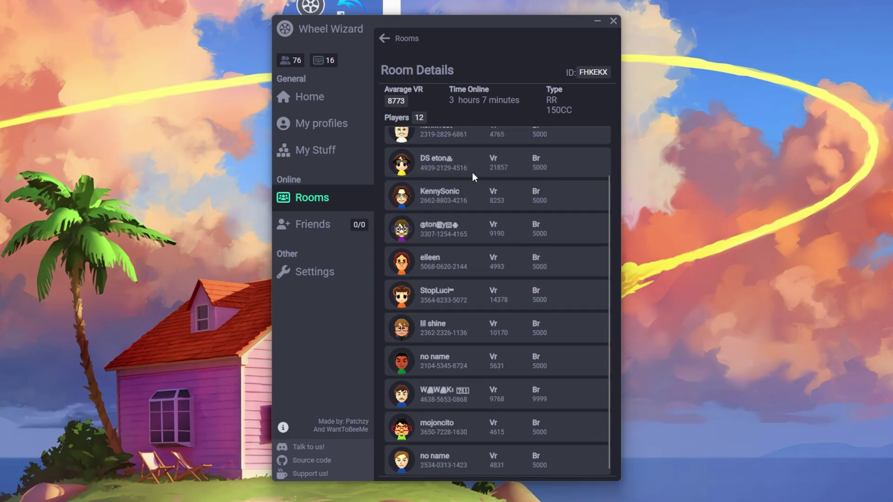
right_click(473, 161)
click(484, 183)
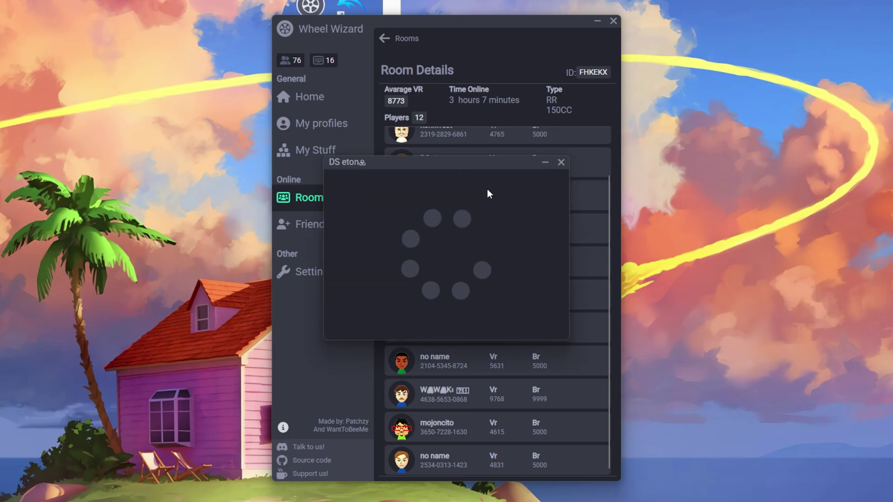
click(549, 253)
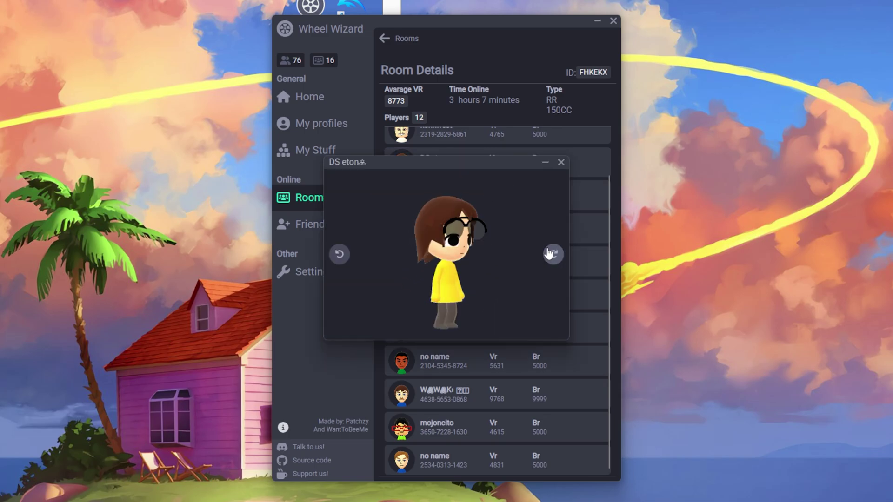
click(399, 38)
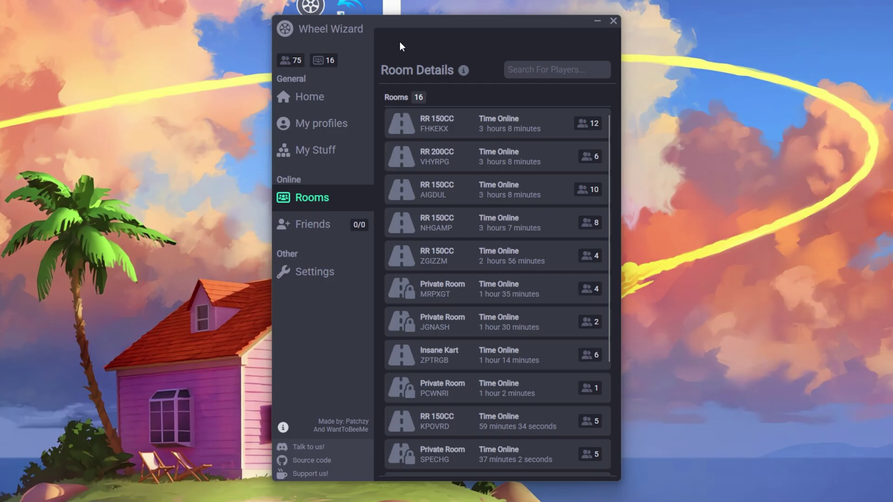
click(320, 225)
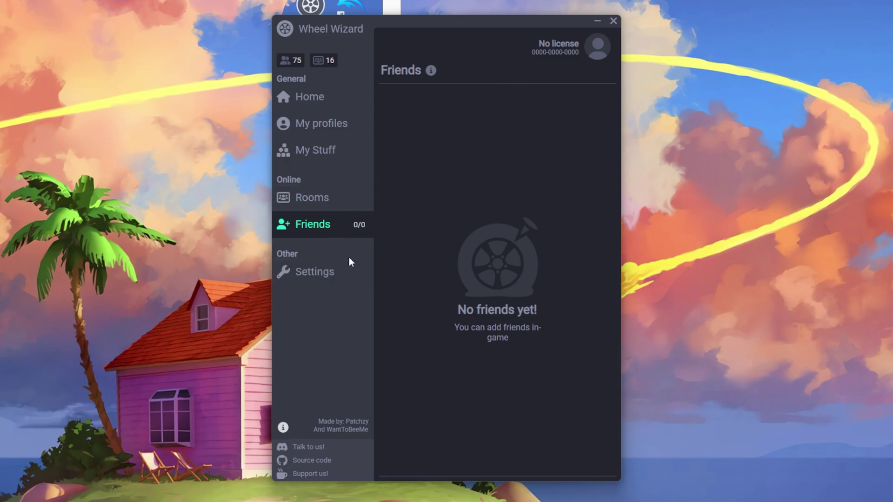
Step: Set Video resolution to 4x (2560x2112), enable Recommended Settings, and keep the DirectX 11 renderer
click(335, 278)
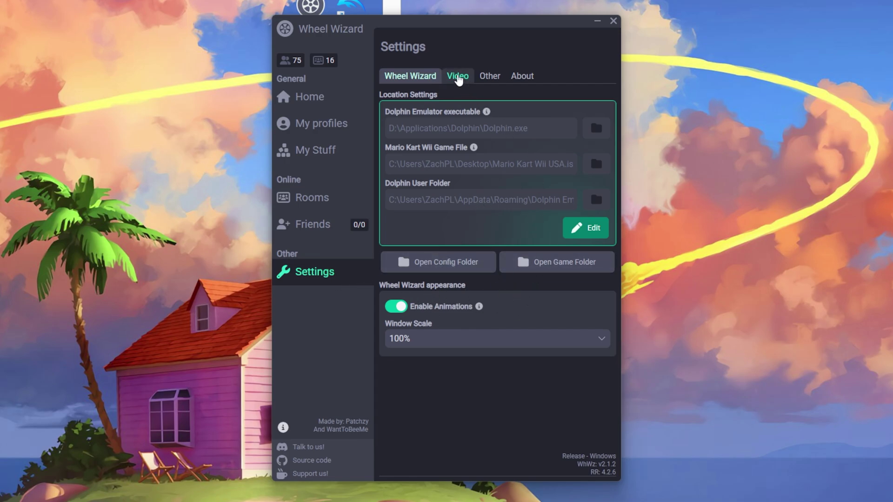
click(458, 77)
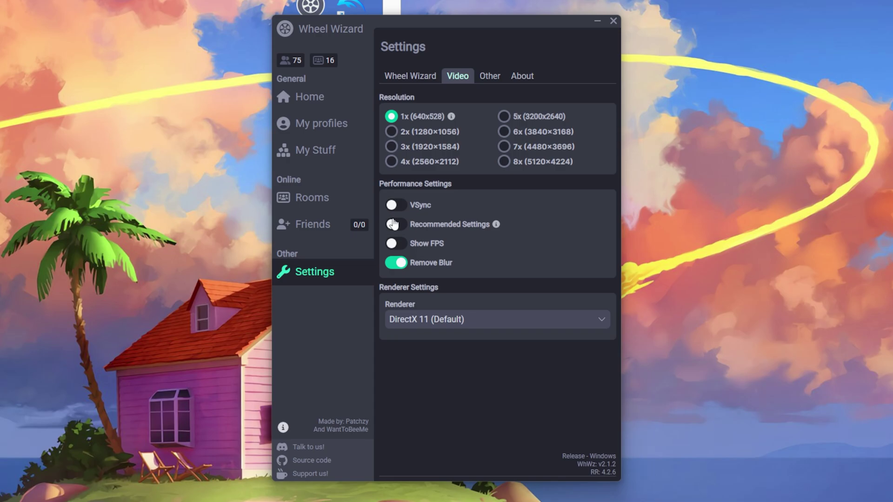
click(424, 130)
click(424, 132)
click(424, 115)
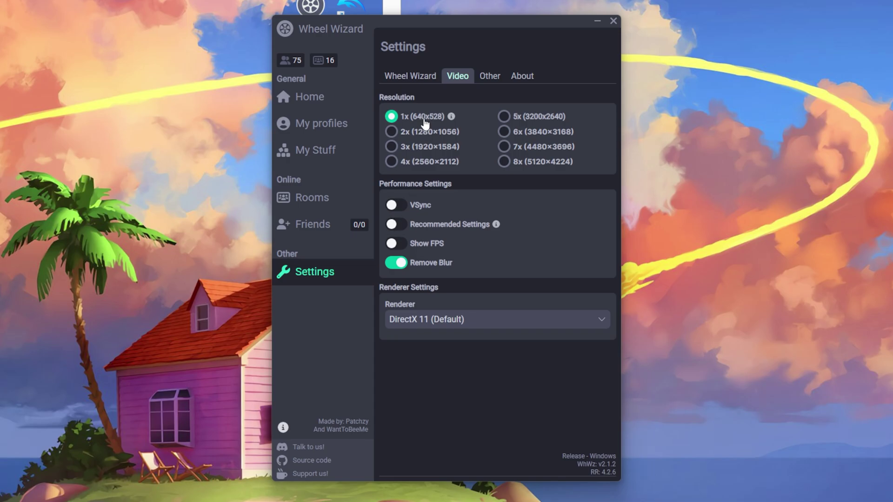
click(532, 163)
click(453, 164)
click(401, 229)
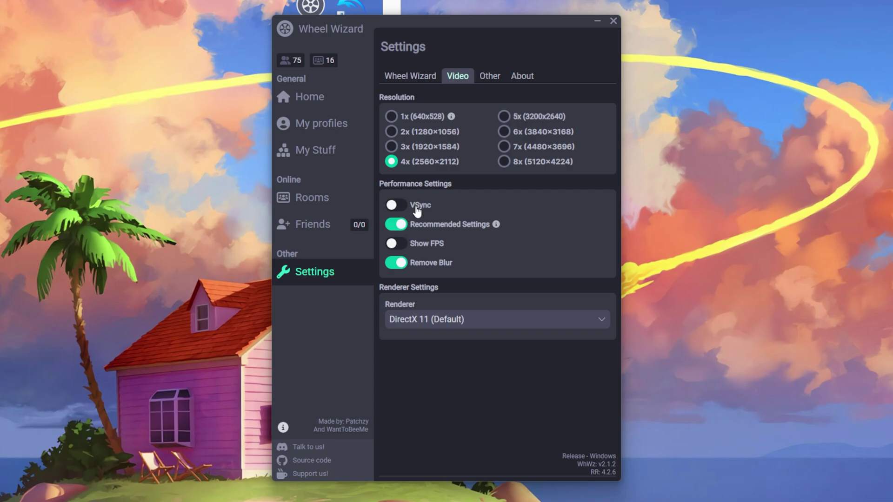
click(465, 321)
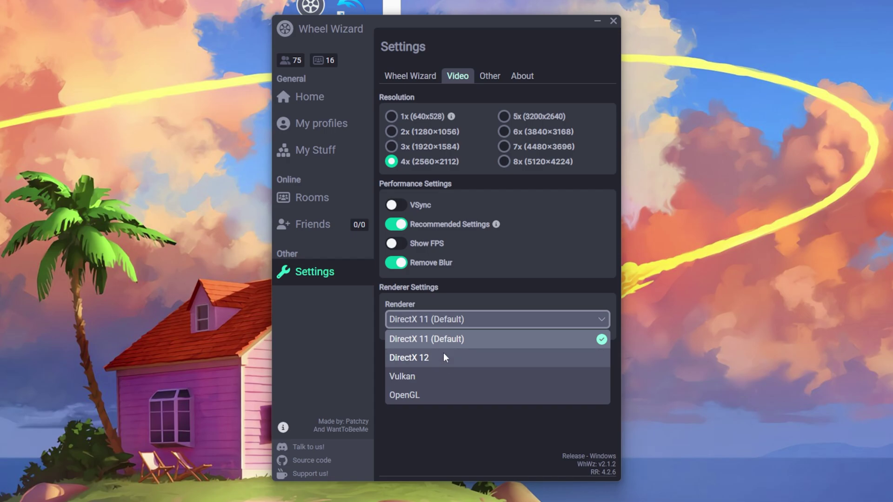
Step: Keep DirectX 11 as the renderer and leave the Retro Rewind language on English
click(536, 296)
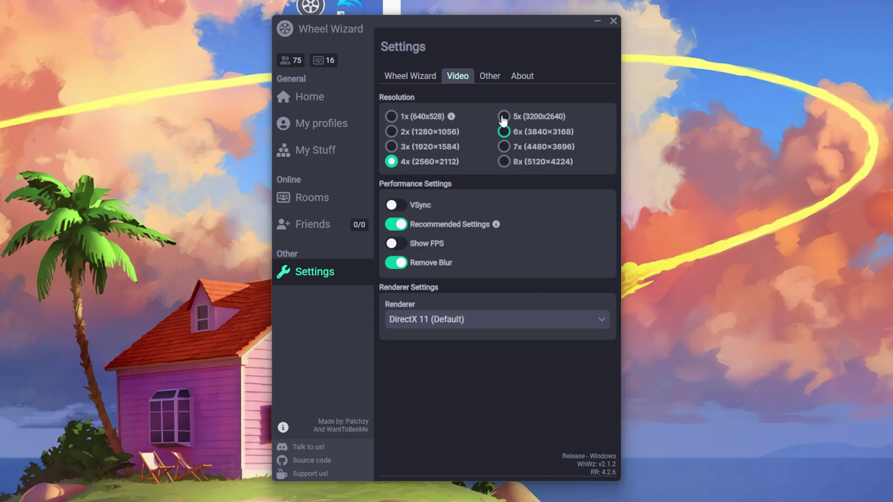
click(480, 75)
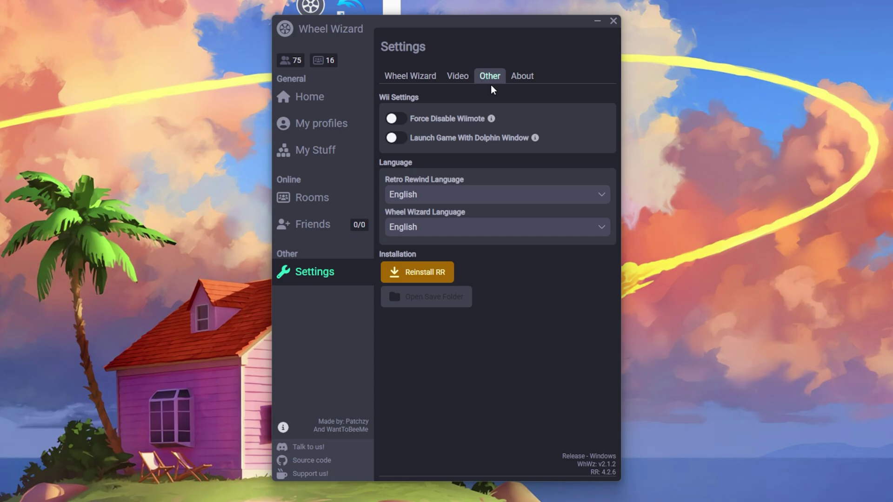
click(462, 191)
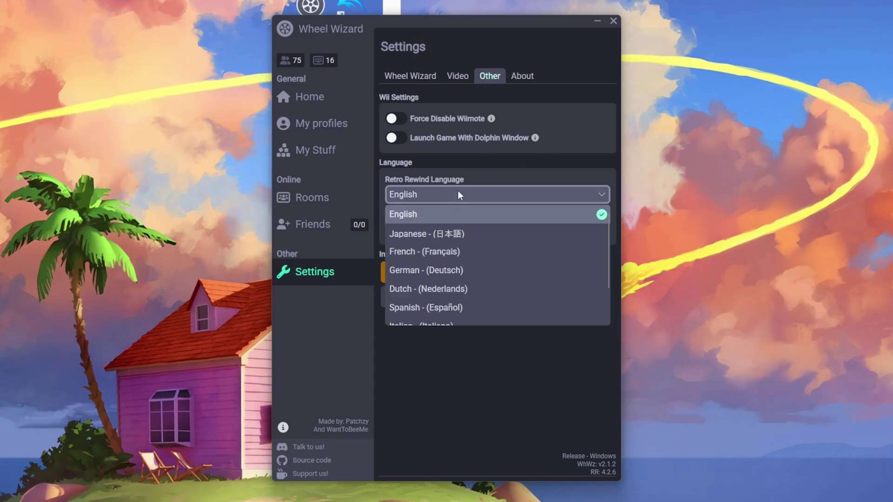
scroll(457, 235, down, 3)
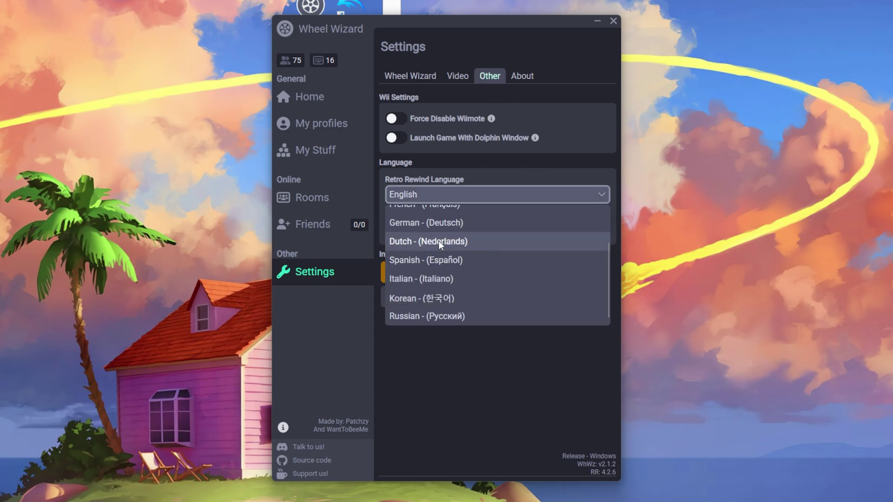
click(556, 449)
Step: Leave the Wheel Wizard language on English and show the About credits
click(479, 226)
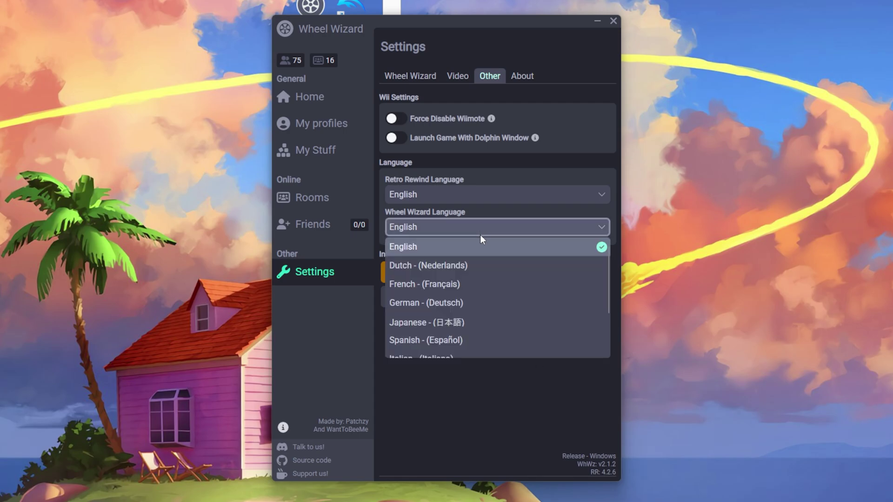
scroll(498, 272, down, 2)
click(493, 402)
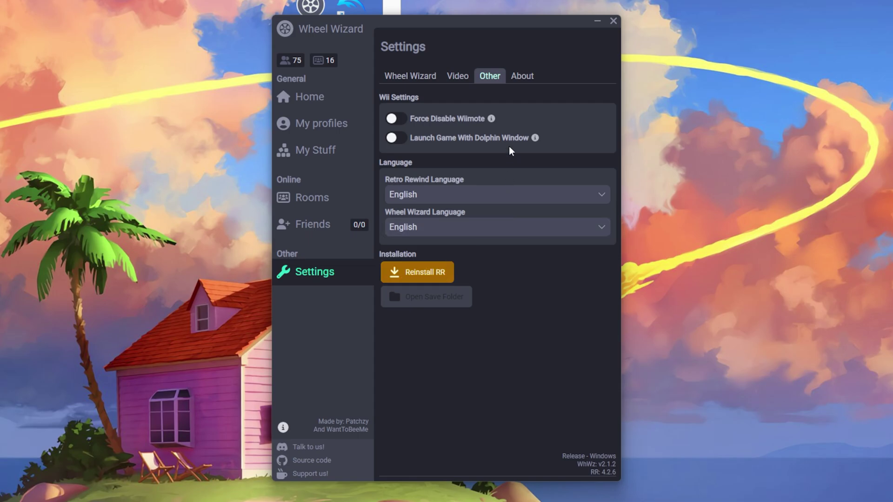
click(522, 78)
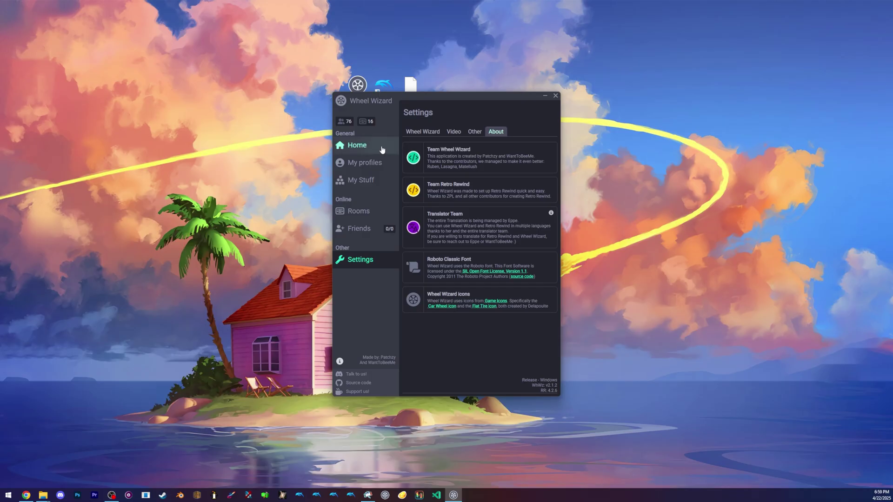
Step: Launch Retro Rewind from the Home page and maximize the Dolphin game window
click(382, 149)
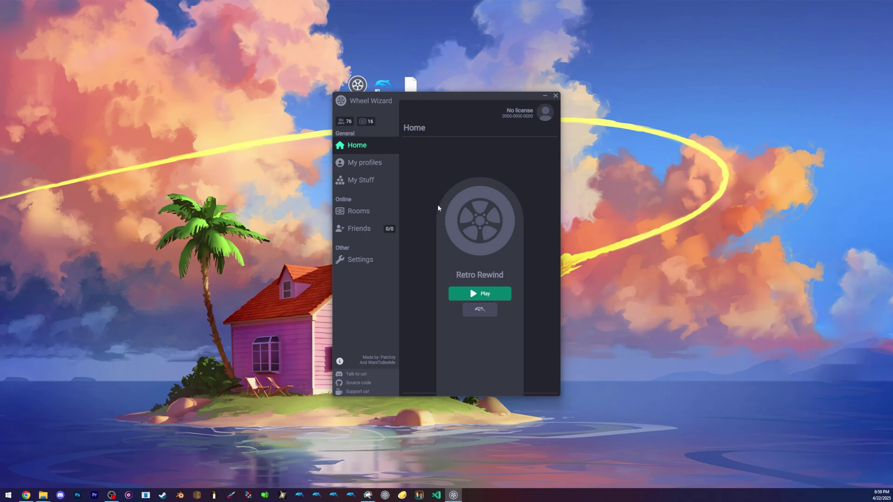
click(493, 288)
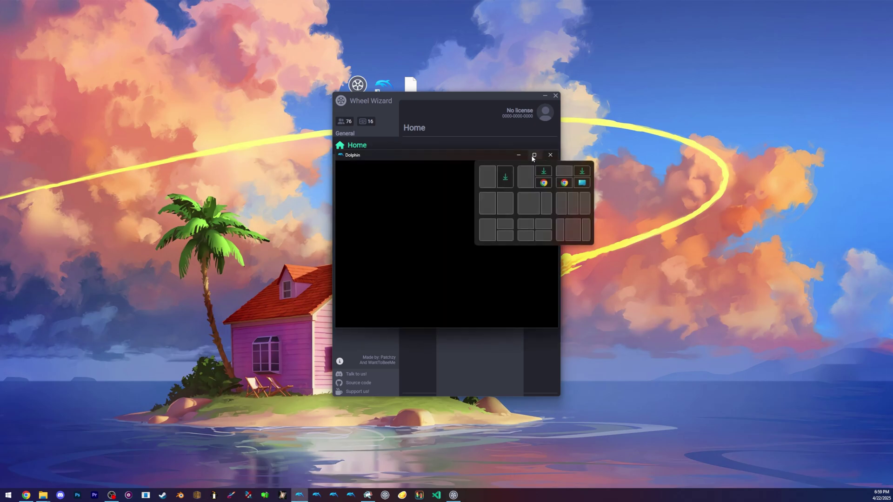
click(534, 155)
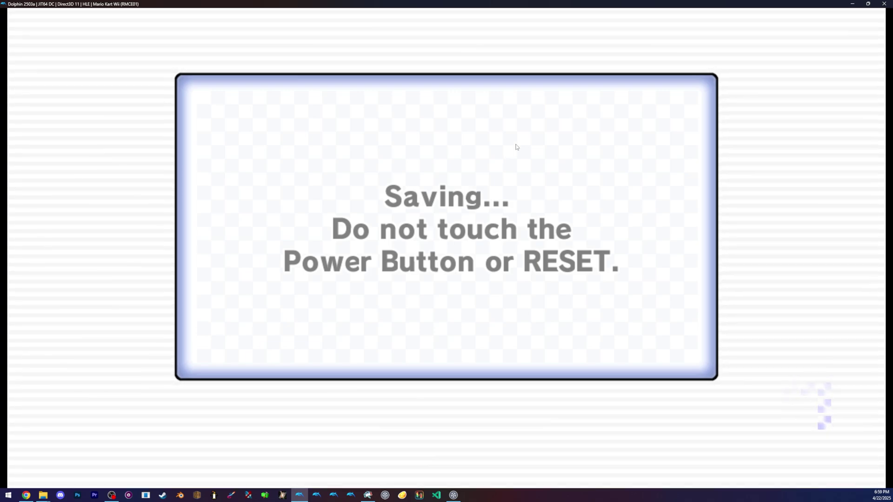
Step: Stop and confirm the emulation prompt, then advance past the title screen to the four empty license slots
key(Escape)
click(440, 258)
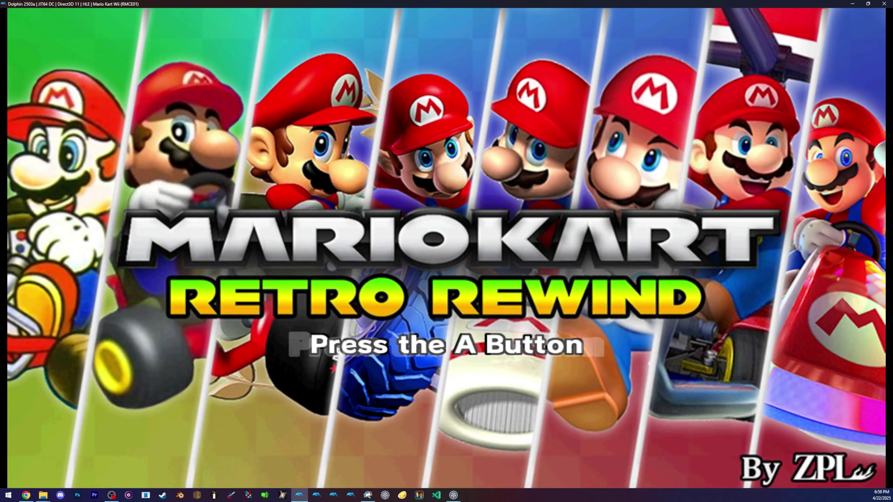
click(549, 259)
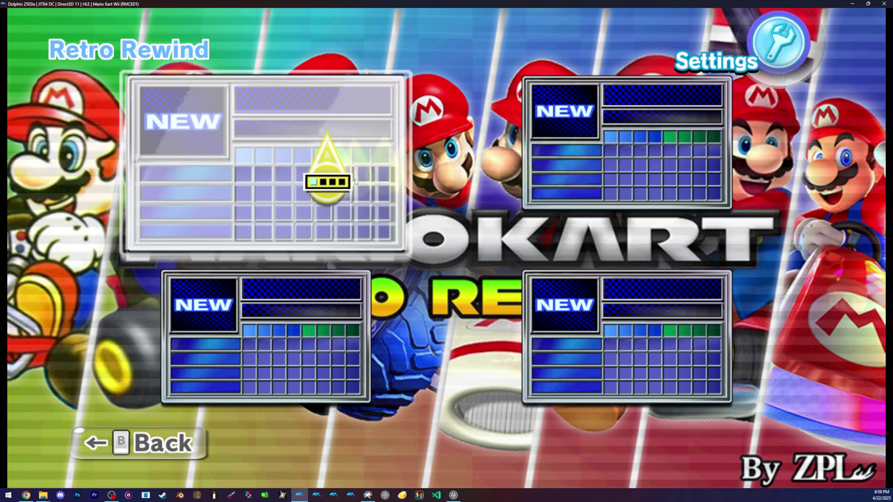
click(356, 182)
click(355, 182)
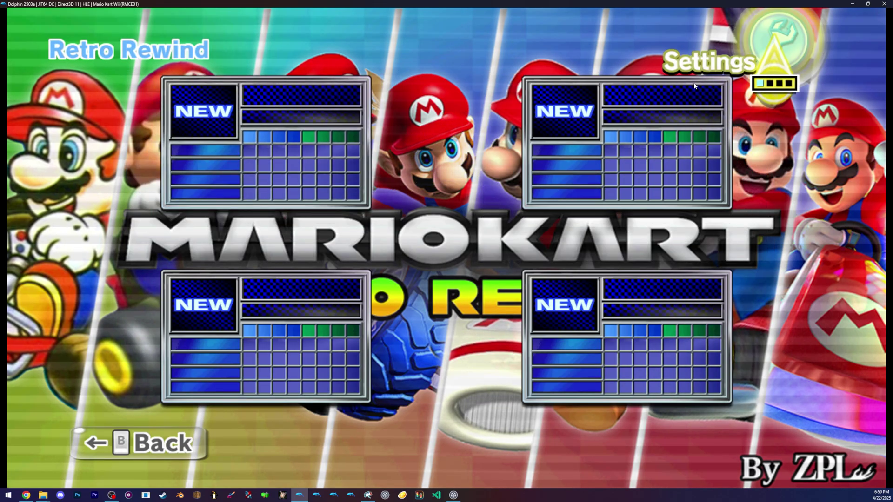
Step: Page through the Retro Rewind and Host settings to Misc Settings and enable Fast Menus
click(693, 85)
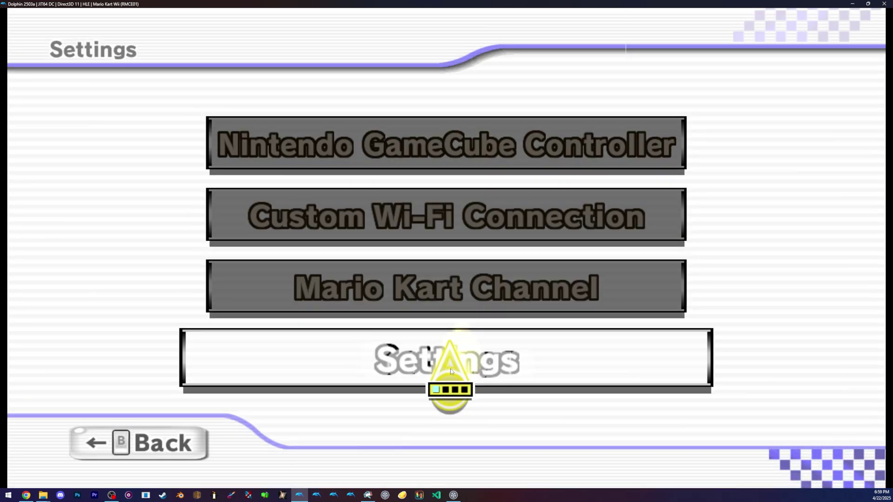
click(452, 372)
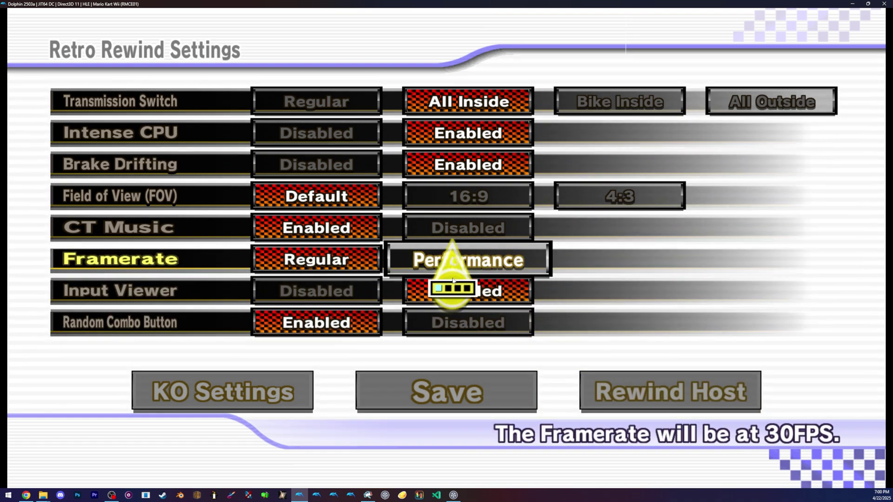
key(Up)
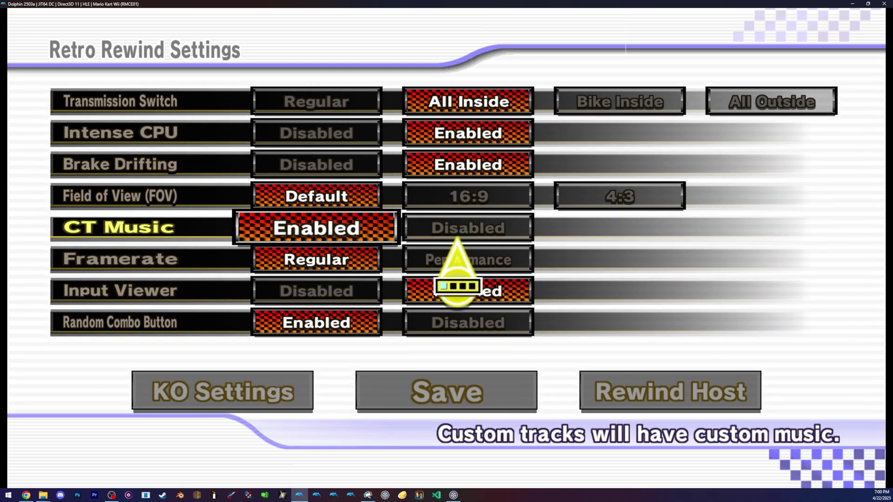
click(651, 425)
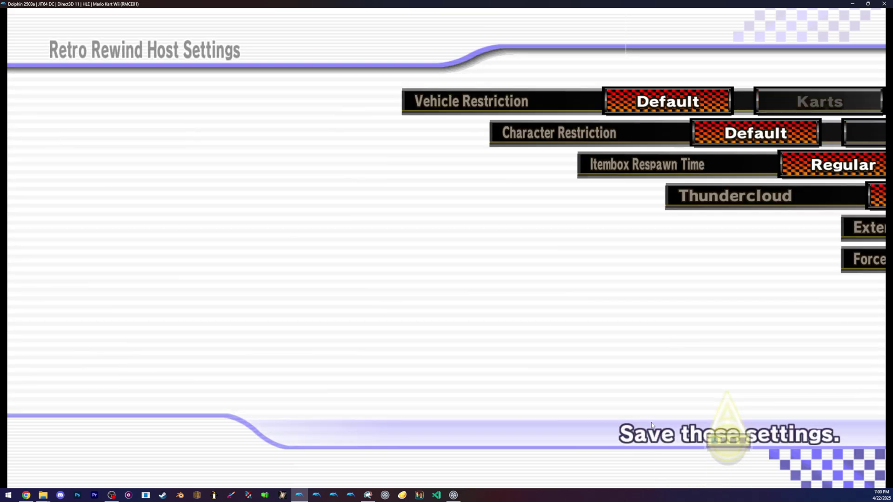
click(653, 425)
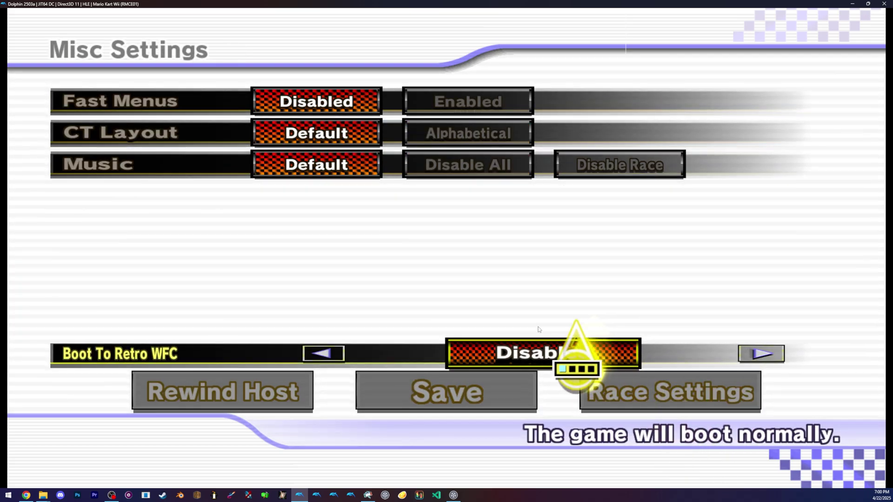
click(466, 140)
Step: Save the settings, create a new license with the third Mii, and dismiss the guest notice
click(471, 412)
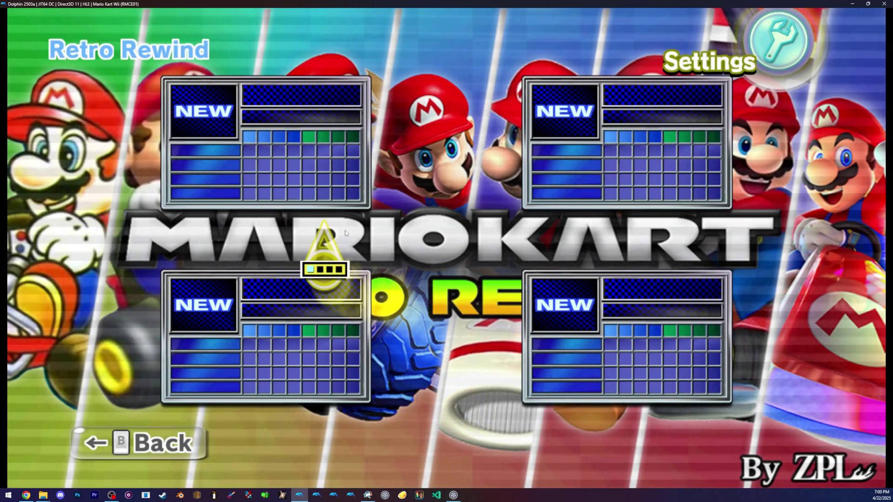
click(343, 204)
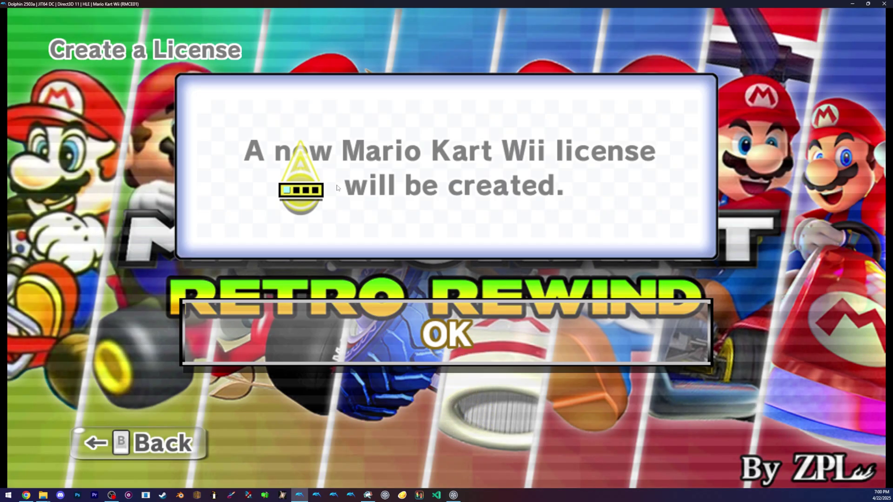
click(354, 230)
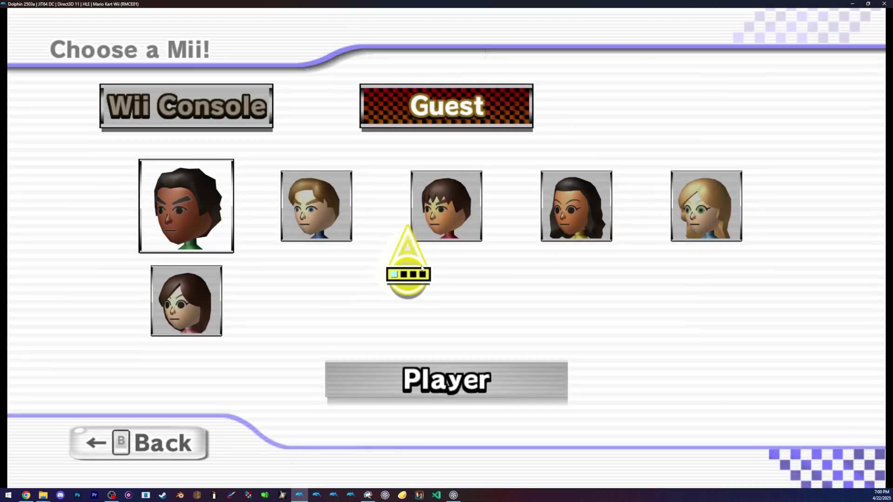
click(447, 207)
click(484, 317)
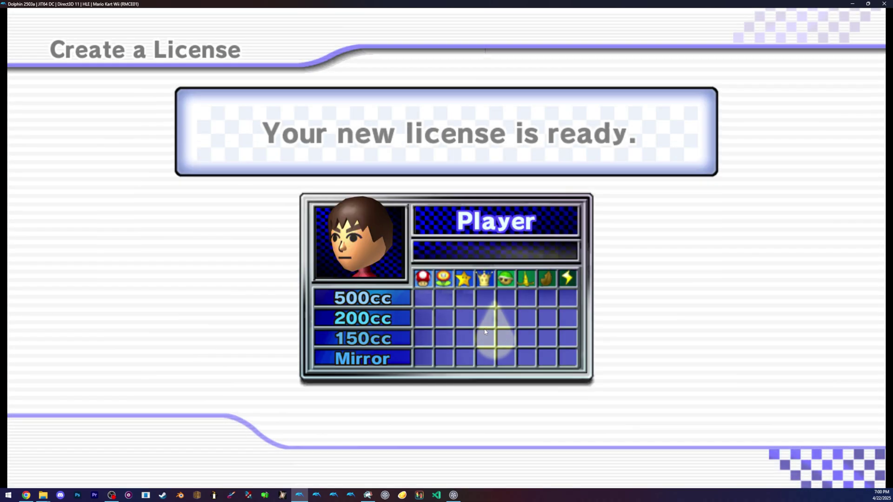
click(484, 317)
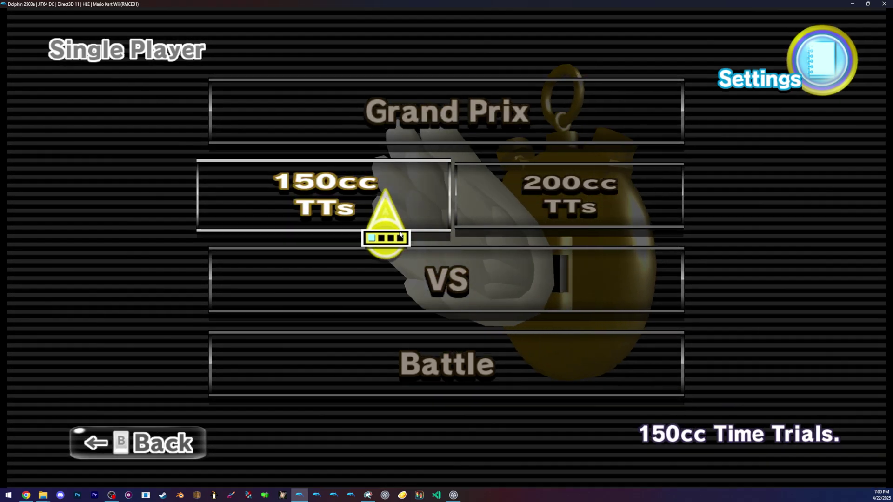
click(399, 234)
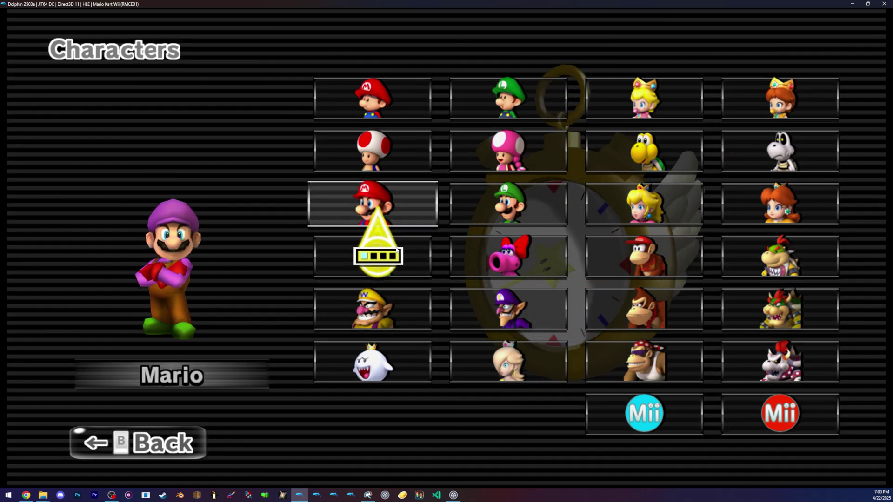
click(397, 250)
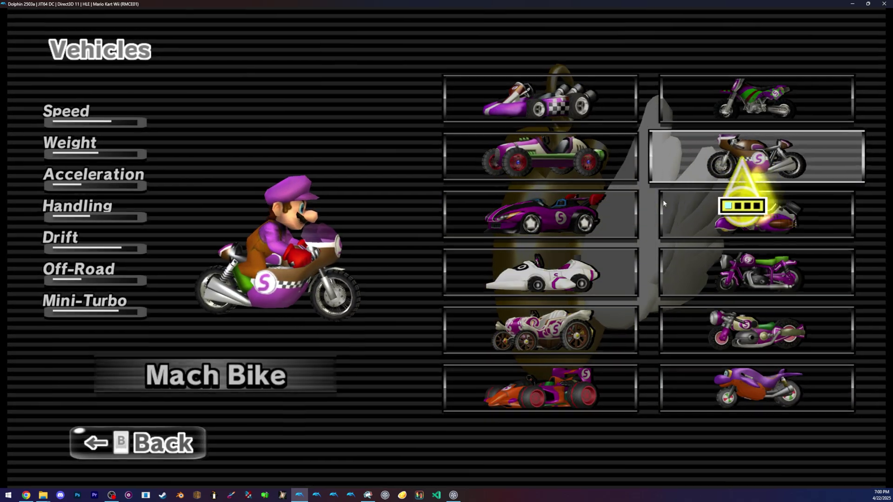
click(663, 199)
click(611, 302)
click(307, 174)
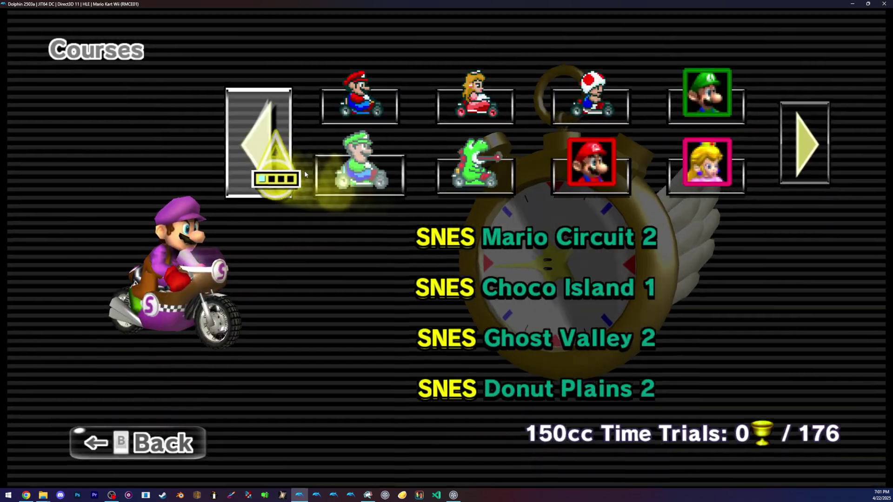
click(304, 173)
click(304, 174)
click(304, 173)
click(304, 174)
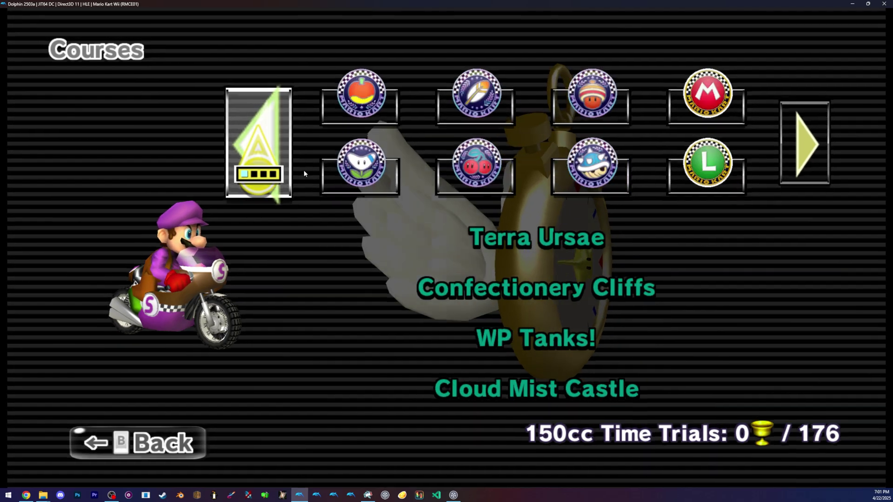
click(305, 173)
click(305, 173)
click(304, 174)
click(305, 174)
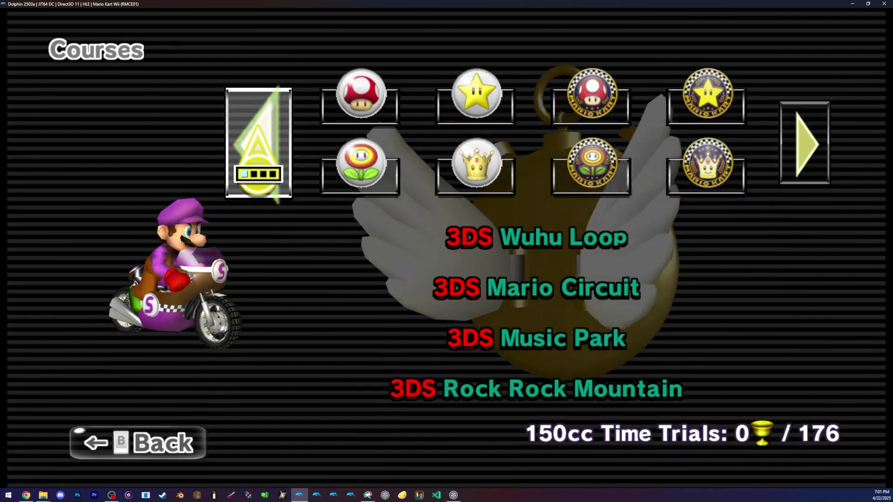
click(305, 173)
right_click(305, 174)
right_click(311, 170)
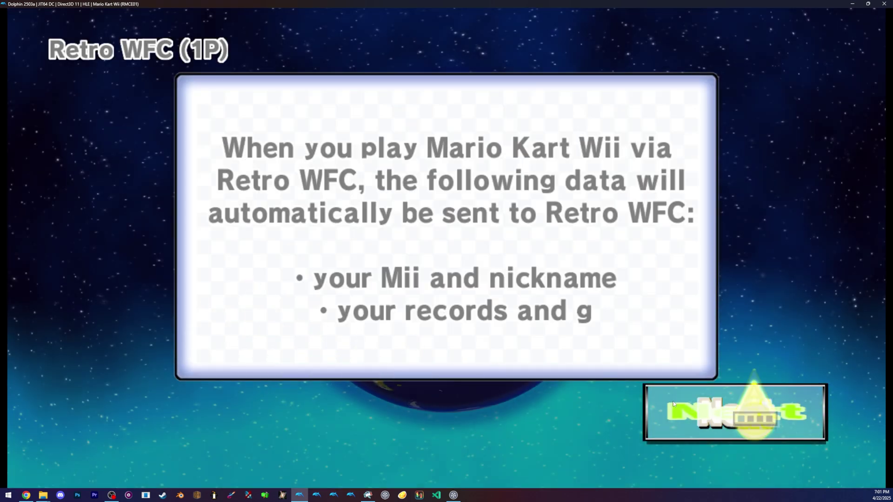
Step: Permit data sending in the Retro WFC notices, dismiss the welcome, and open Retro Worldwide
click(712, 401)
click(712, 401)
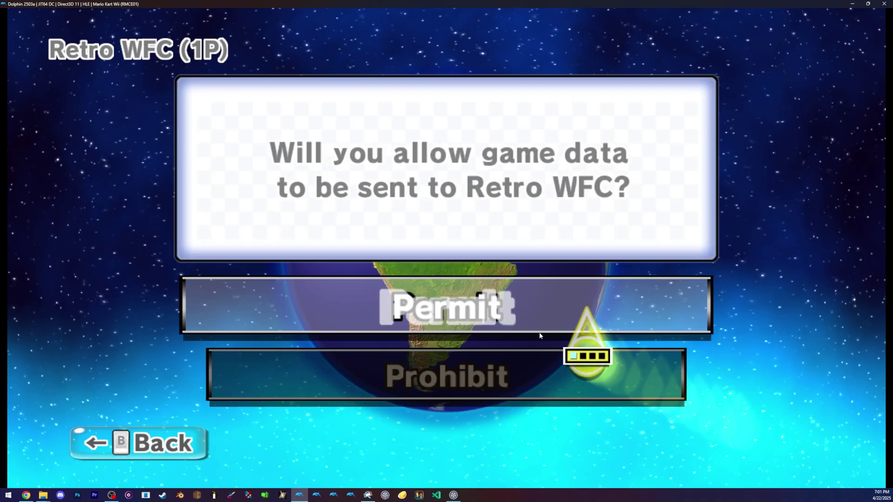
click(540, 326)
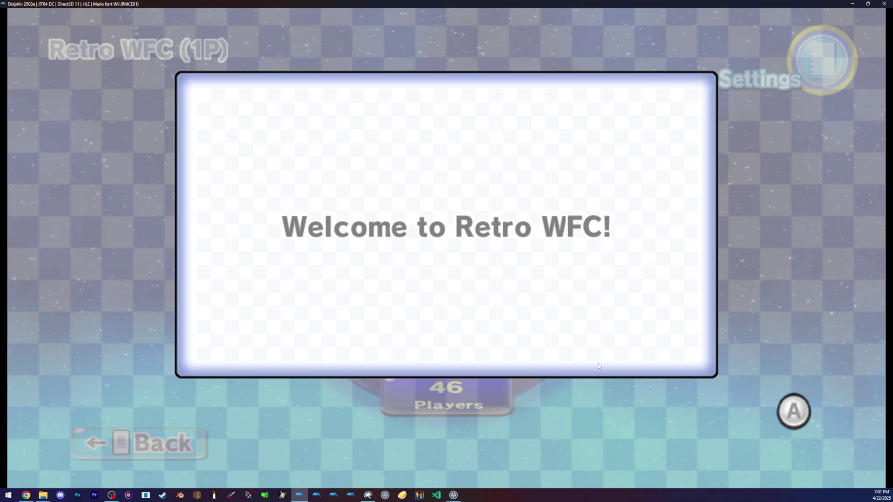
click(670, 315)
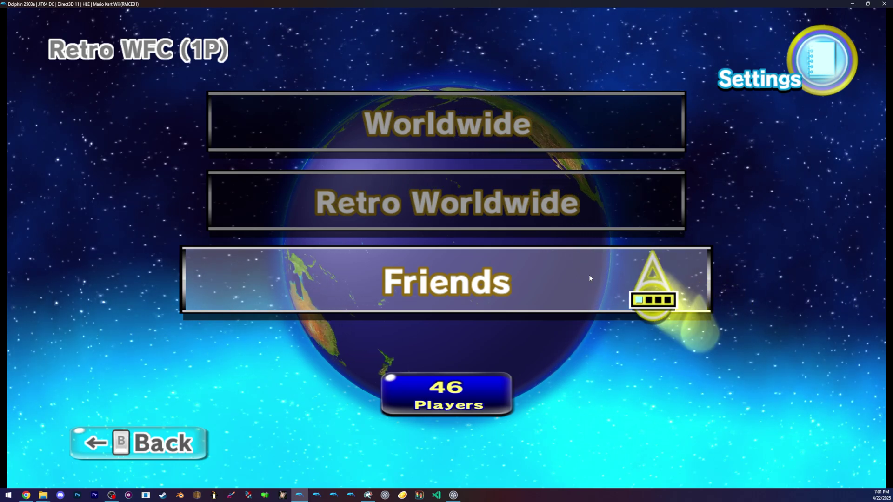
click(572, 222)
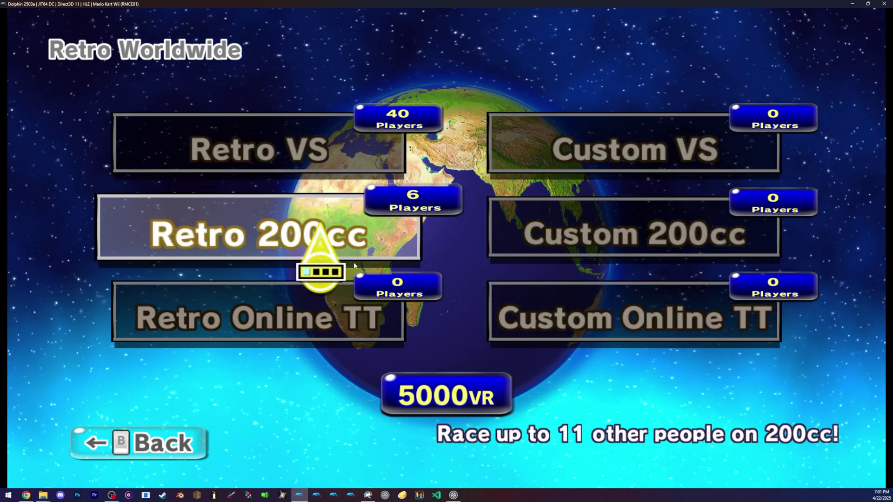
Step: Choose Retro VS and race as Toad on the Bullet Bike to begin matchmaking
click(372, 167)
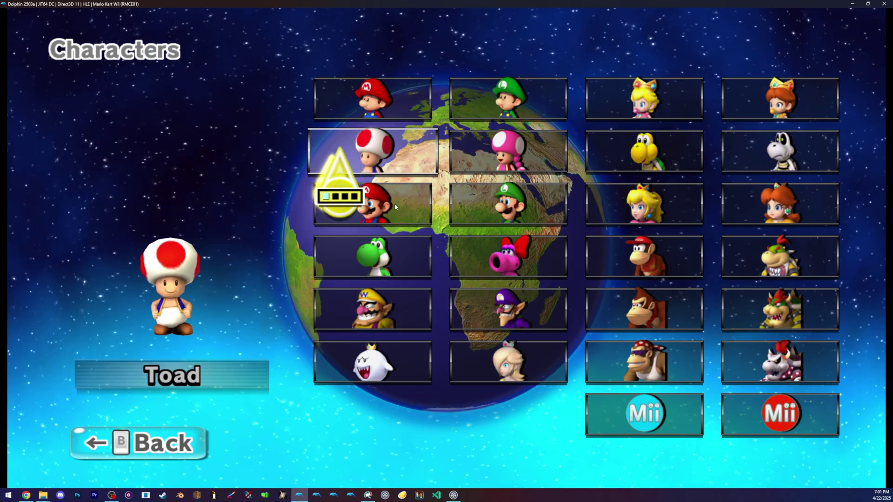
click(386, 145)
click(763, 160)
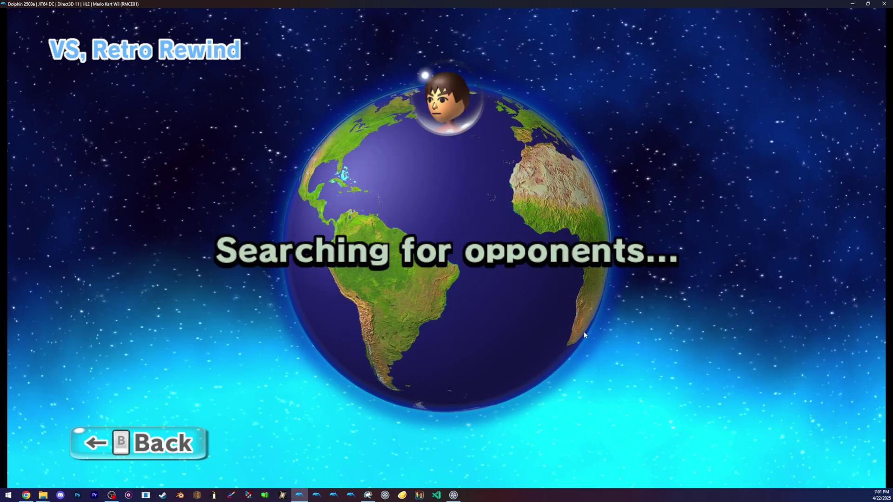